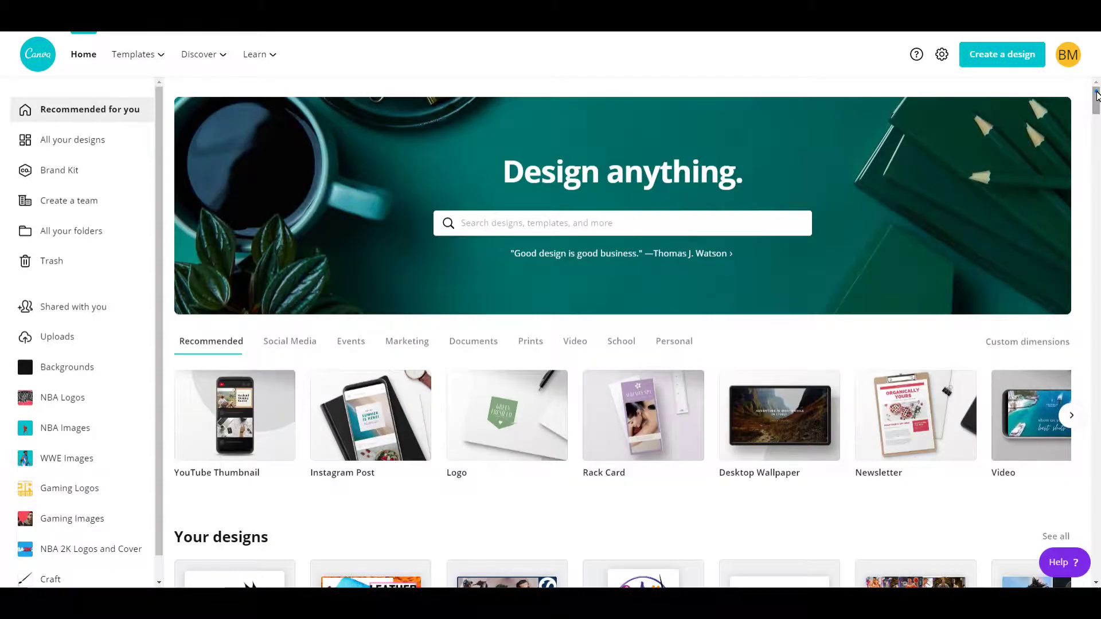
Step: Create a custom-size blank design in inches, 11 wide by 8 high
drag(1096, 94, 1099, 568)
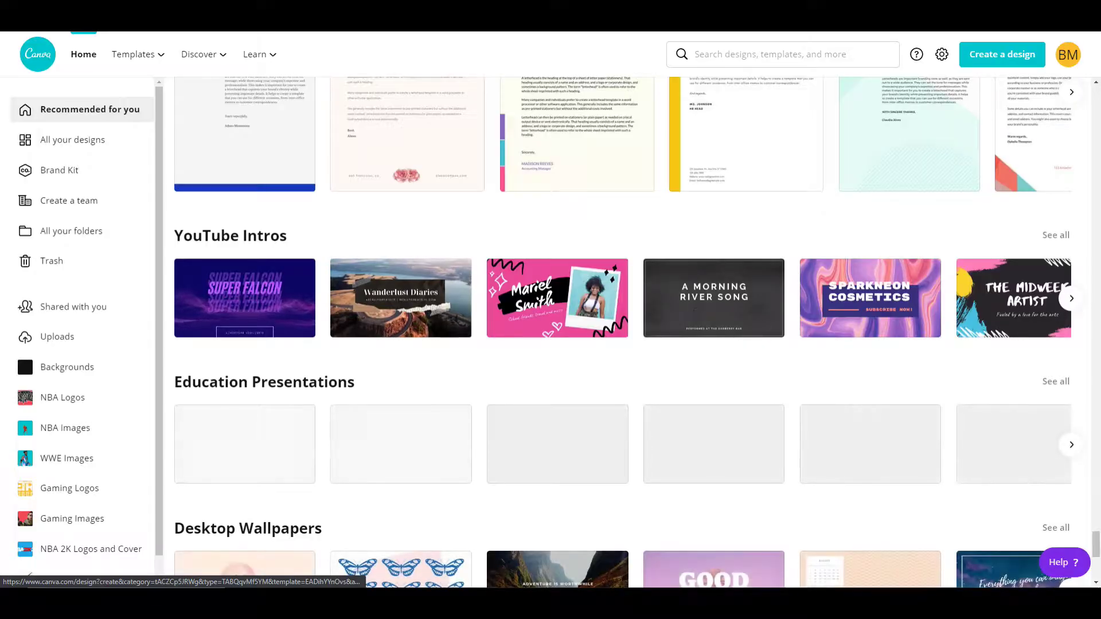
key(Home)
click(989, 51)
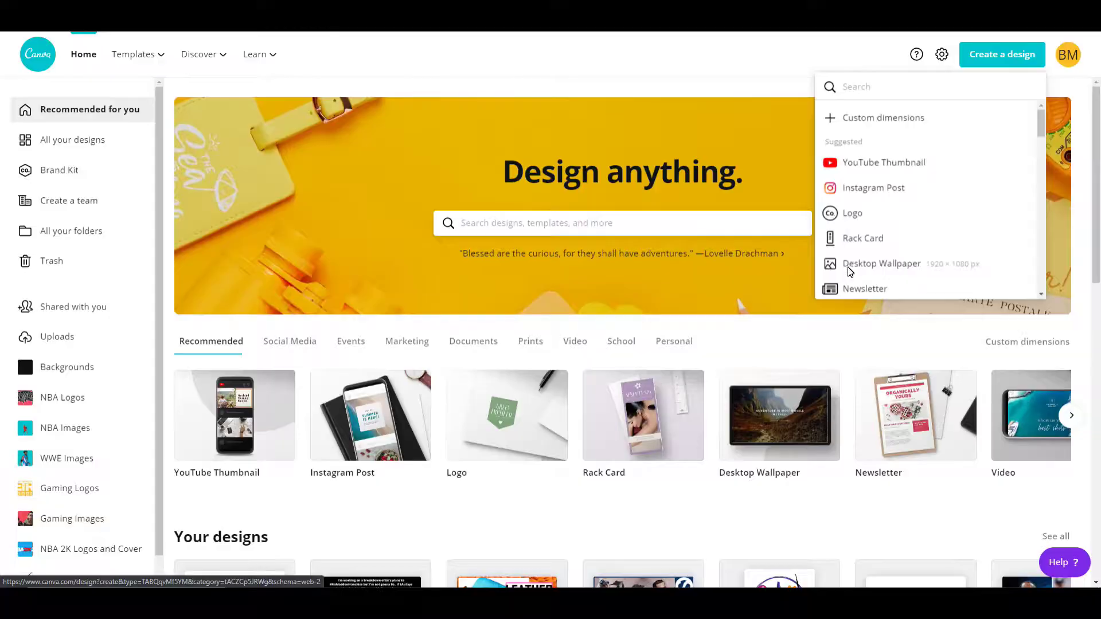
click(921, 120)
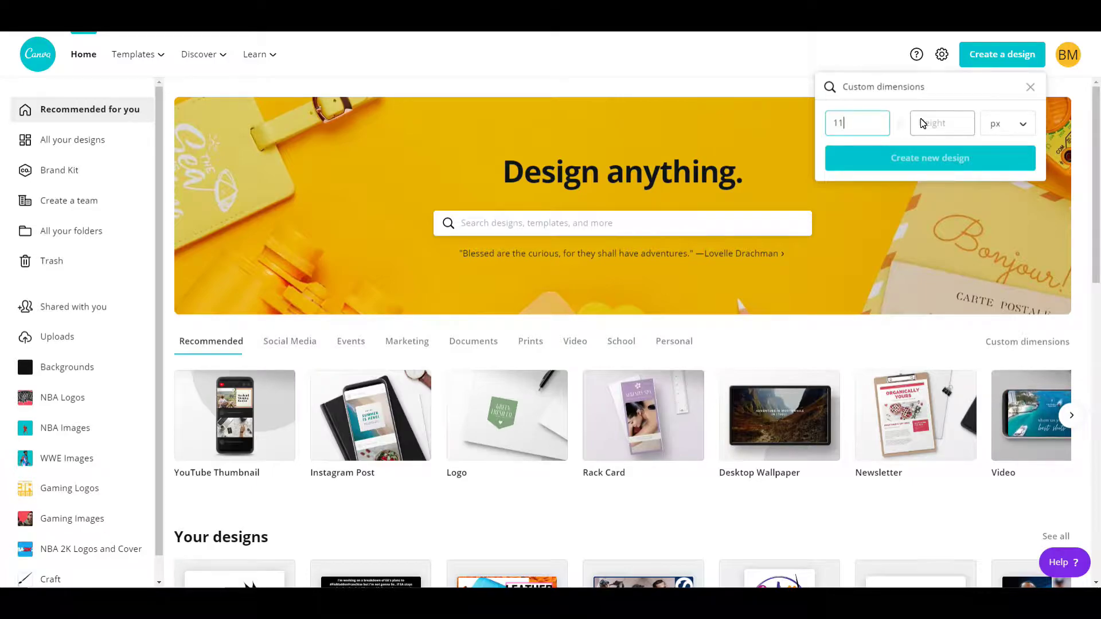
click(922, 123)
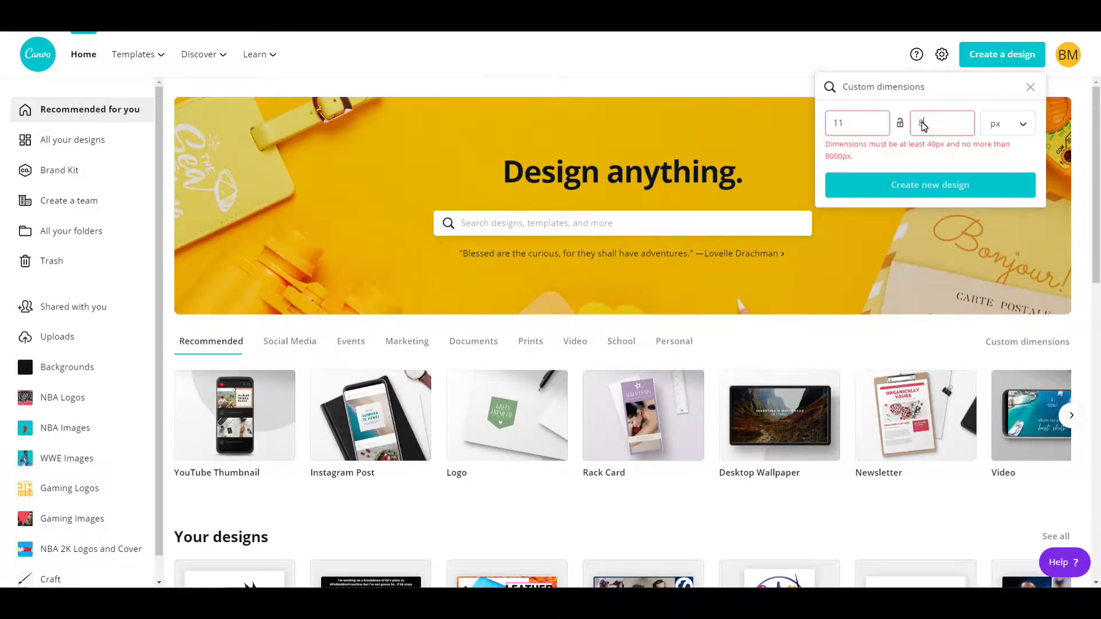
click(1024, 125)
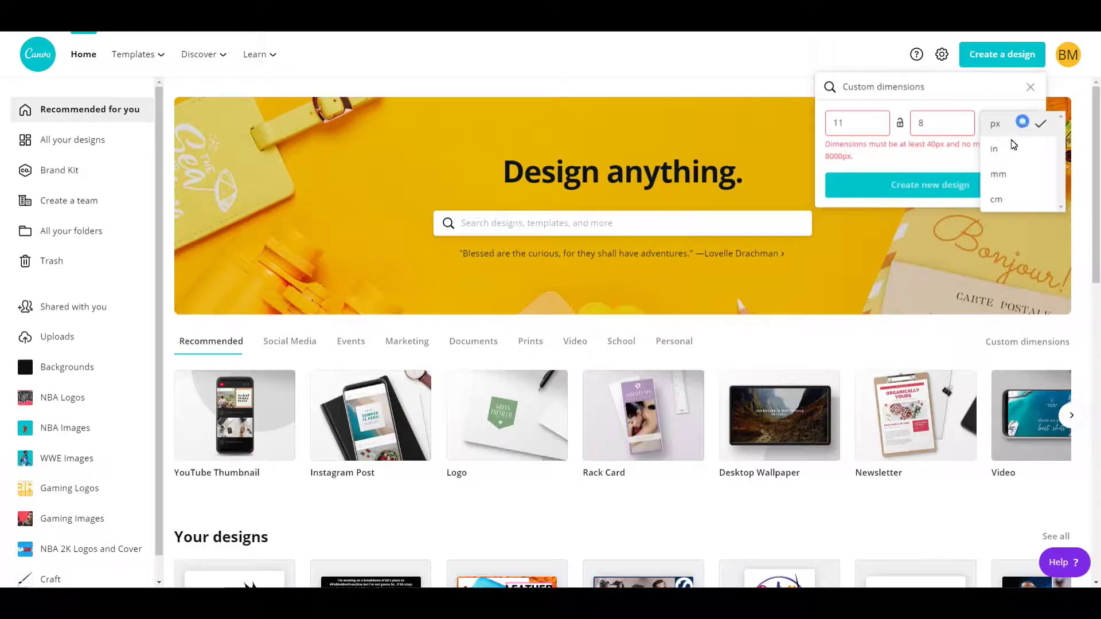
click(1005, 149)
click(880, 124)
drag(881, 125, 842, 110)
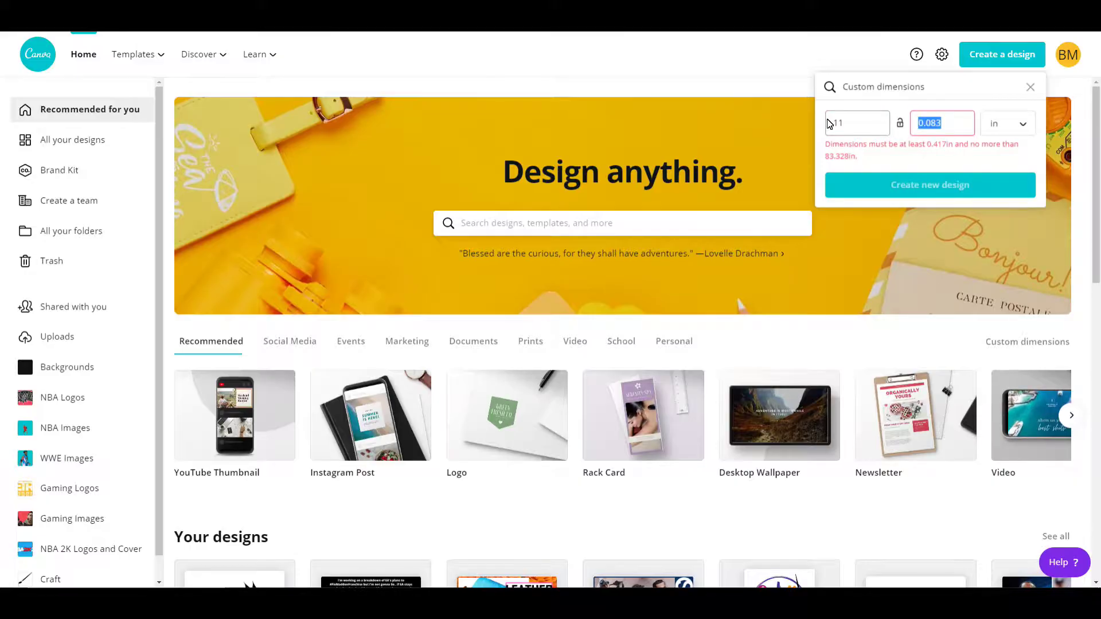
text(8)
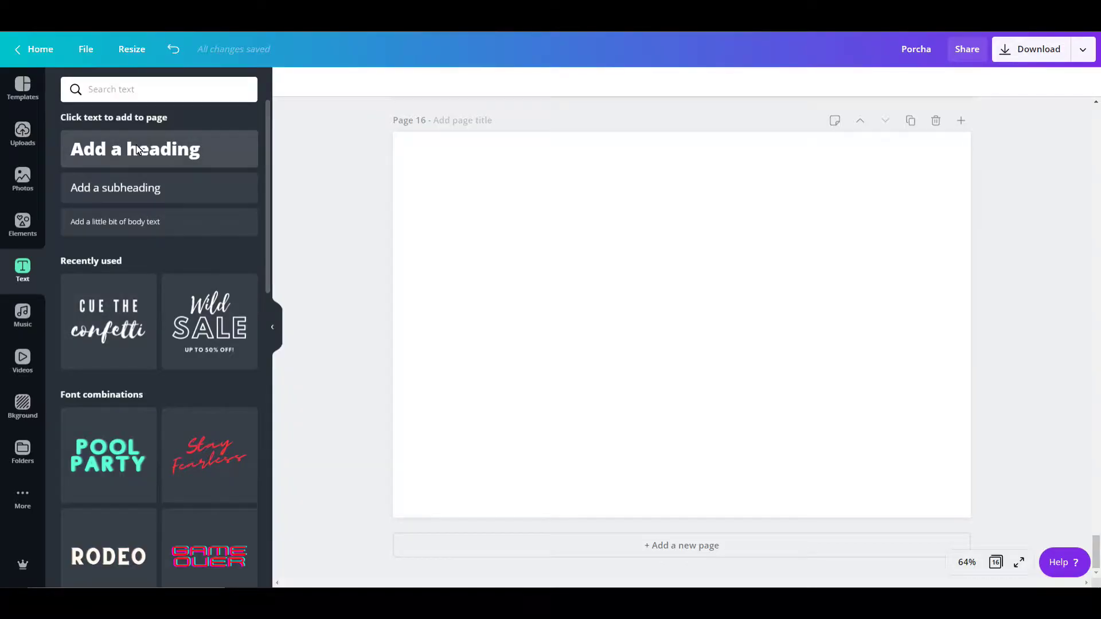
Step: Add 'She' and 'is' headings and place is beside She
click(136, 149)
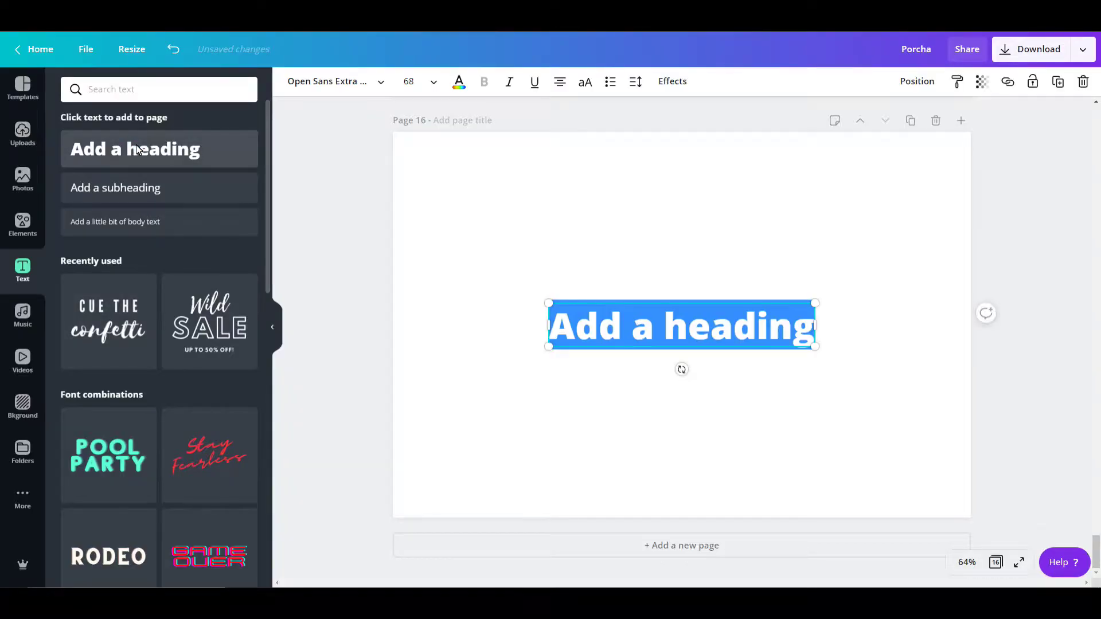
text(She)
click(804, 274)
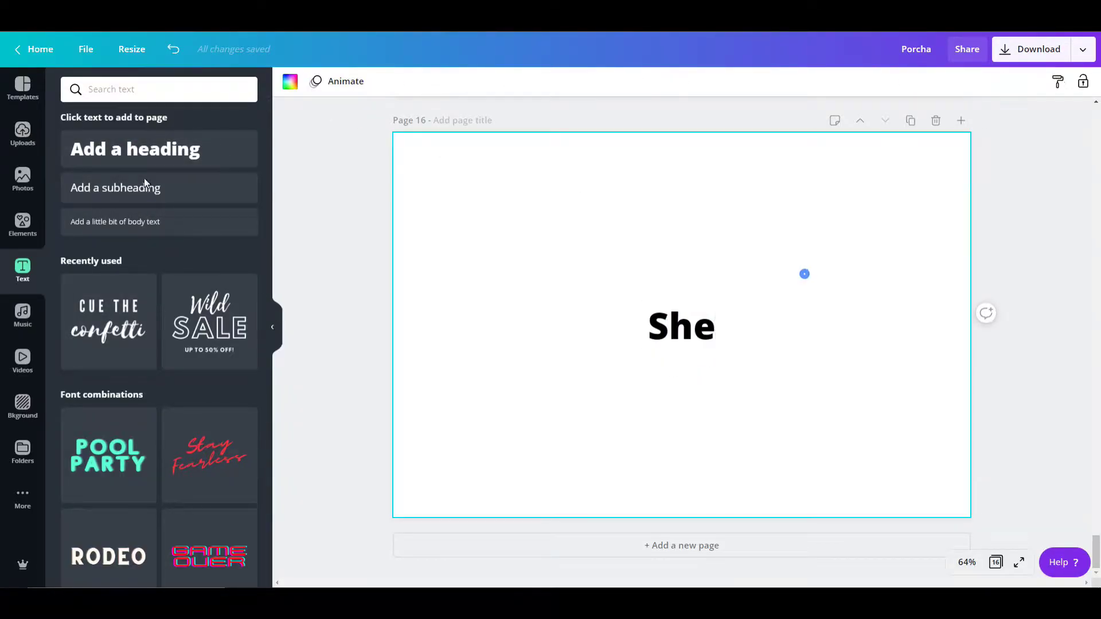
click(133, 149)
text(s)
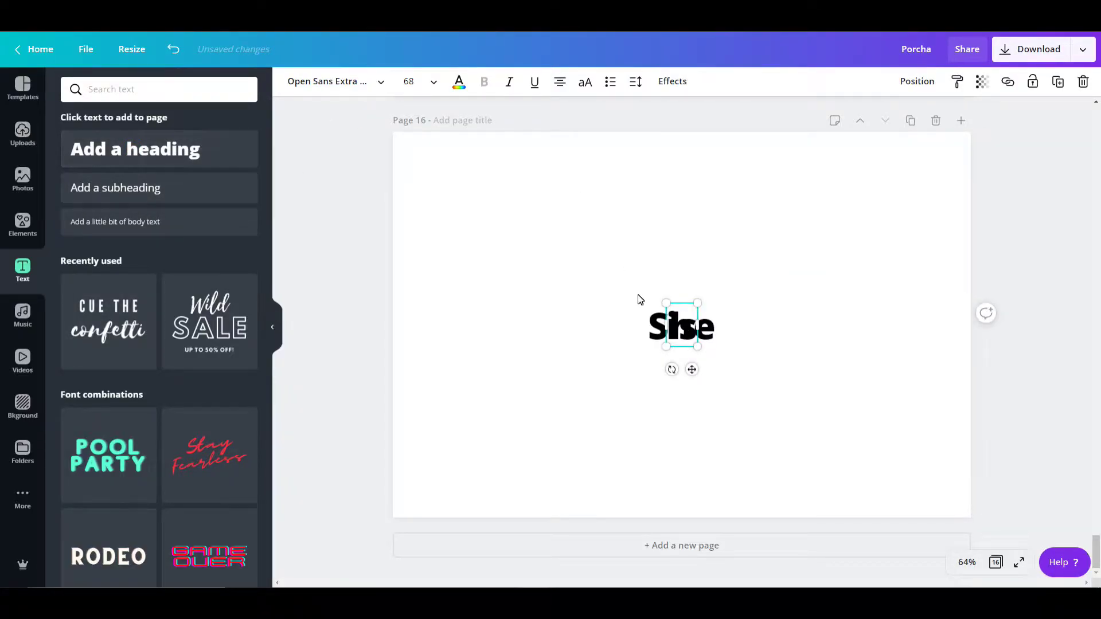
drag(686, 307, 760, 307)
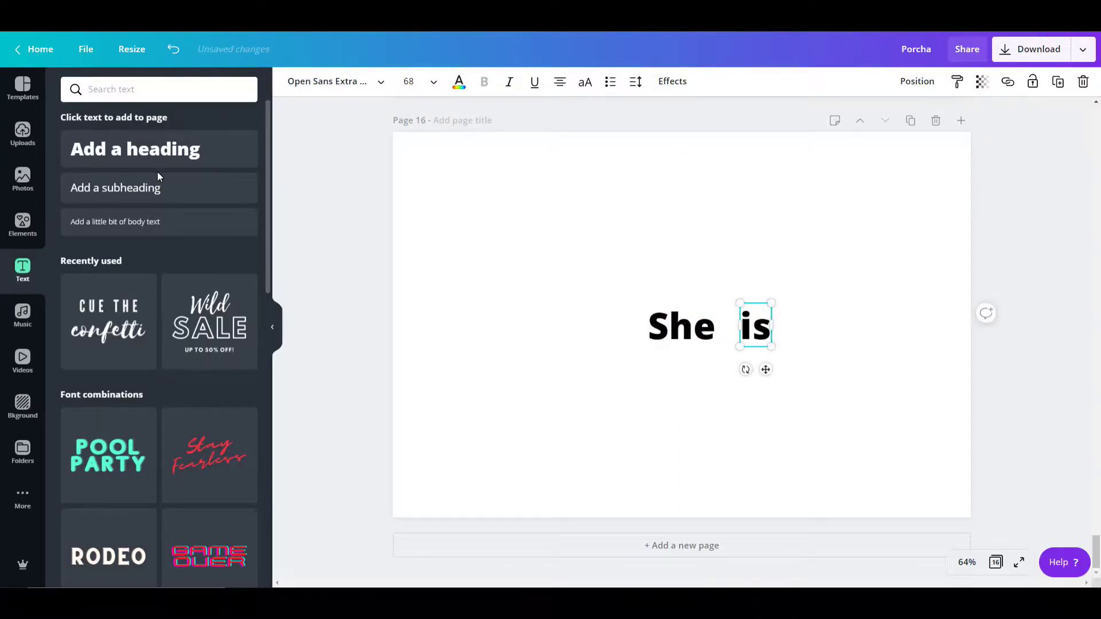
Step: Add a 'FAR' heading below She is
click(153, 150)
drag(628, 310, 576, 391)
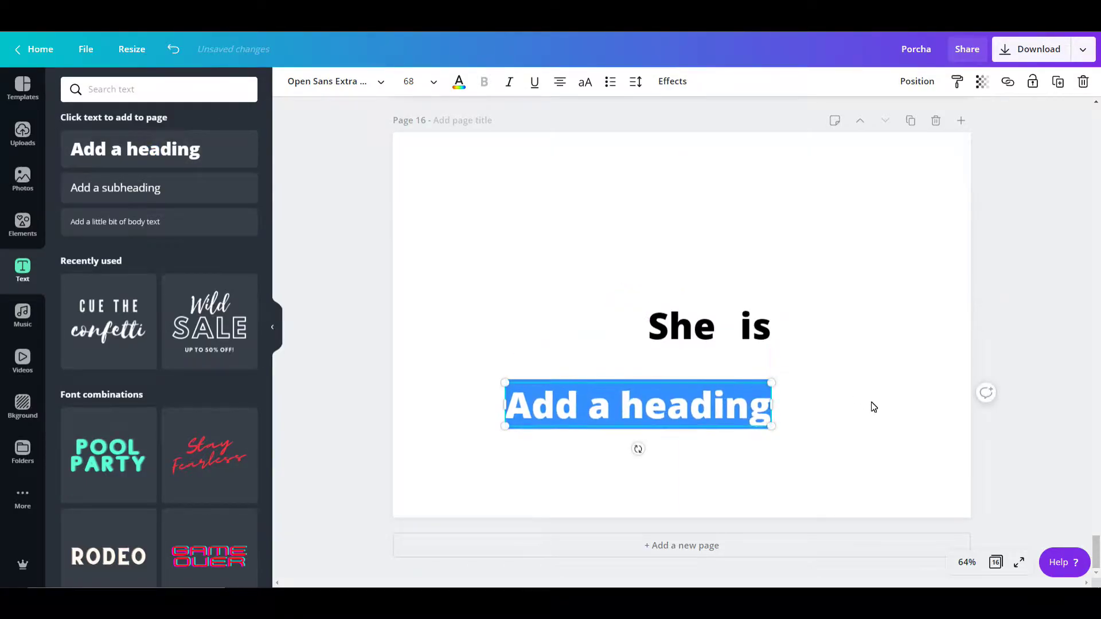
text(fa)
key(BackSpace)
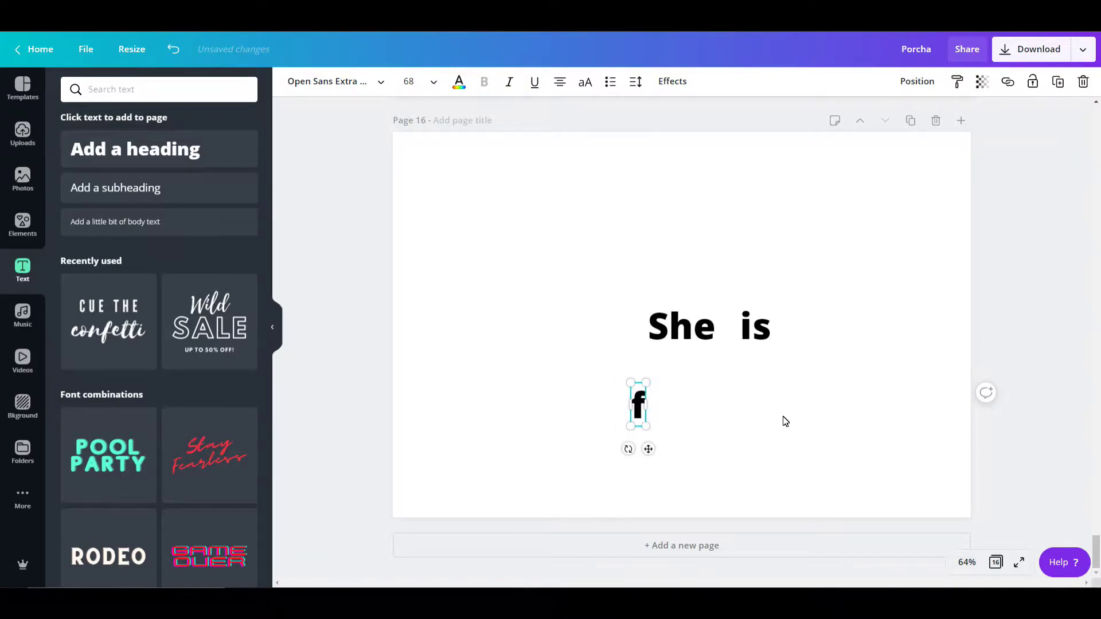
text(FAR)
click(786, 407)
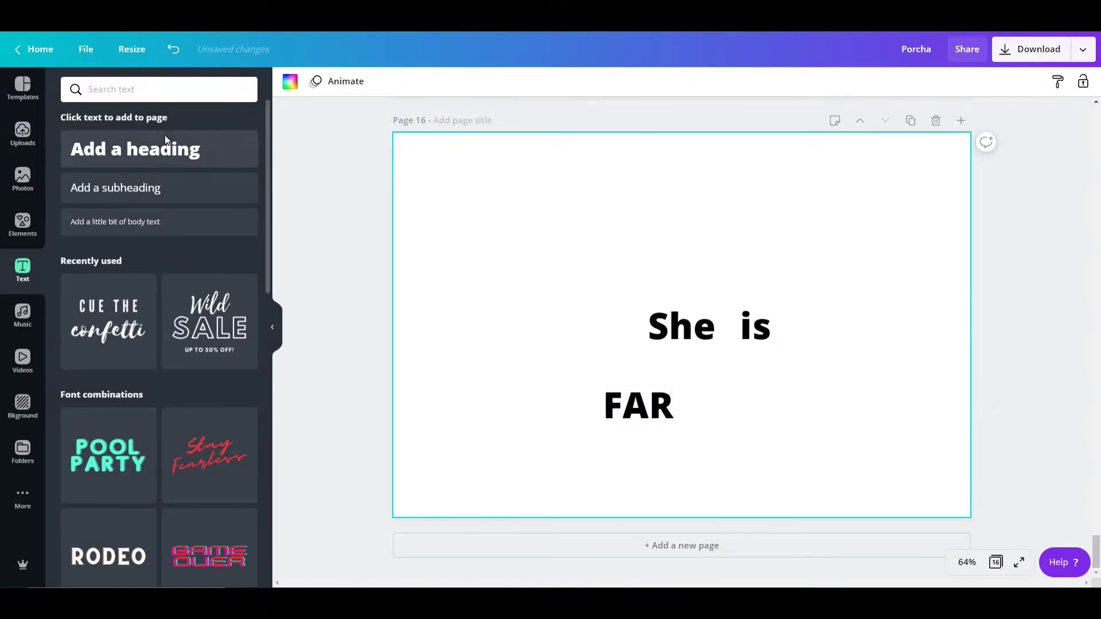
Step: Add 'More' to the right of FAR and 'Precious' below FAR
click(135, 149)
text(Moee)
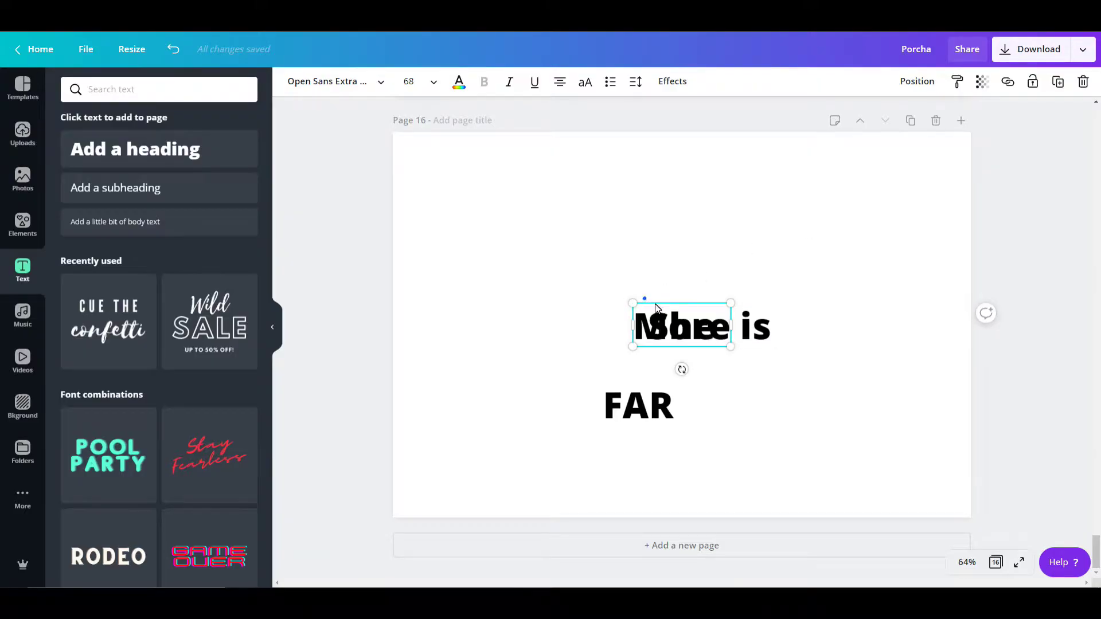
drag(656, 309, 721, 367)
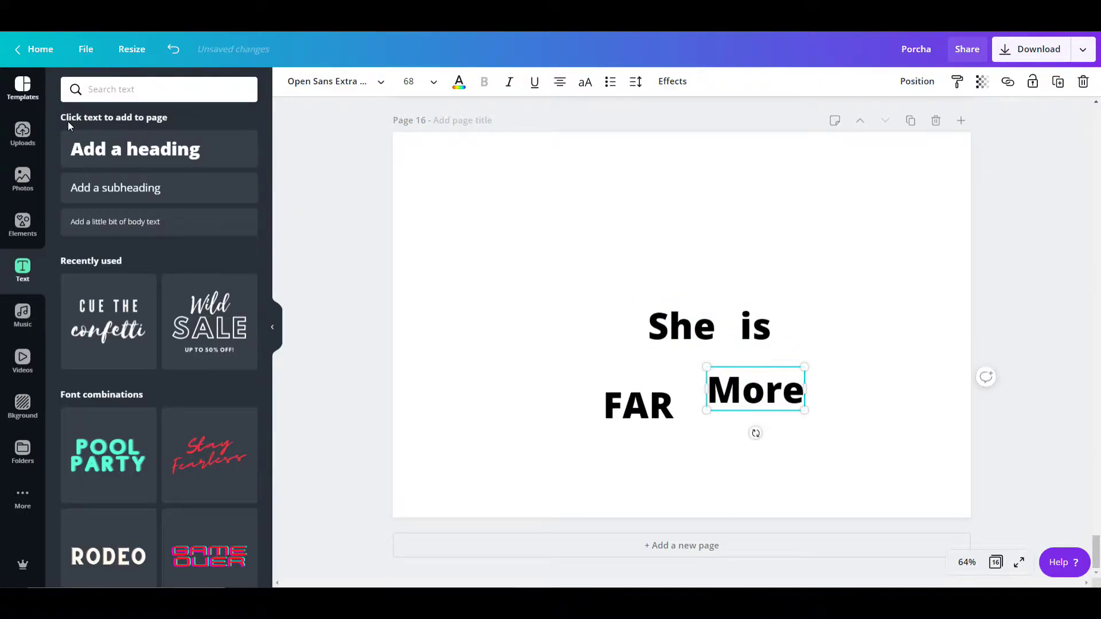
click(135, 150)
drag(600, 301, 501, 416)
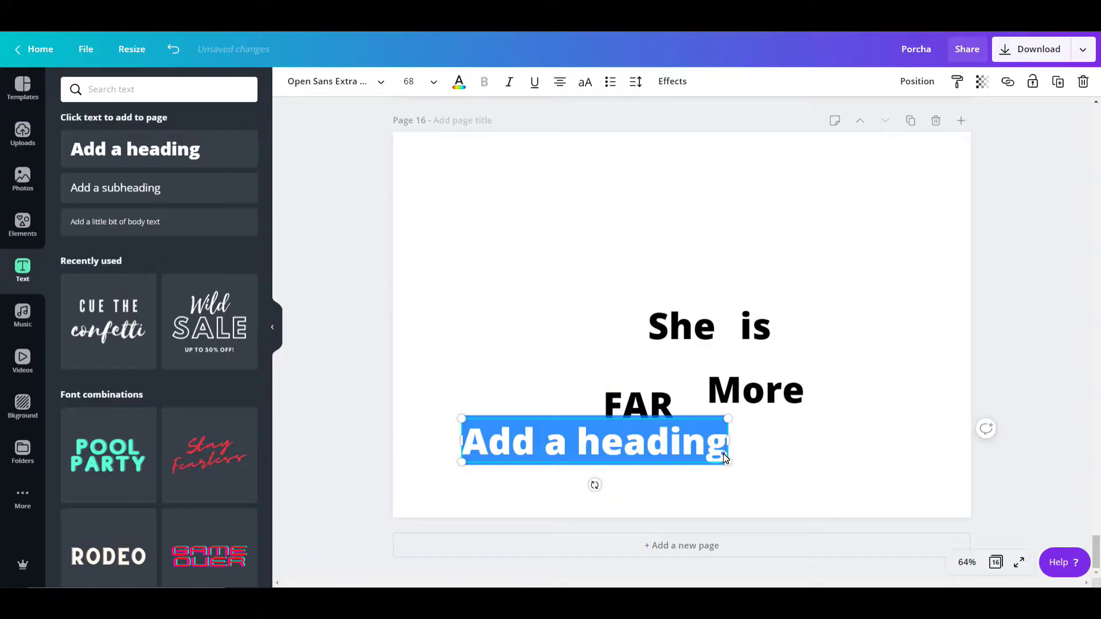
text(Precious)
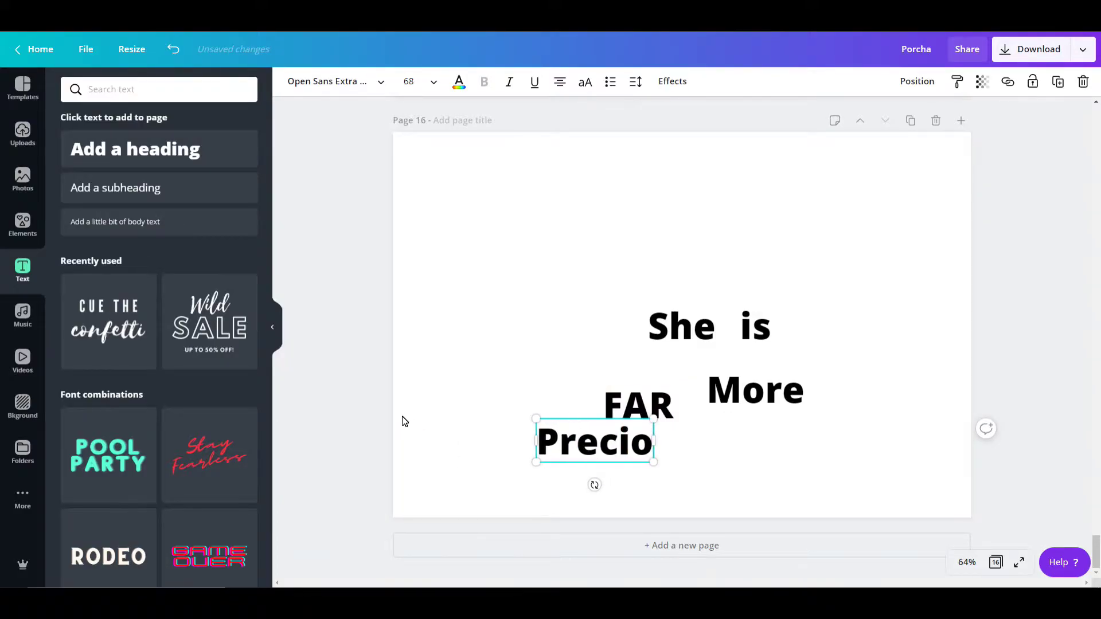
Step: Add a 'THAN' heading above She is, toward the right
click(183, 148)
drag(711, 302, 775, 233)
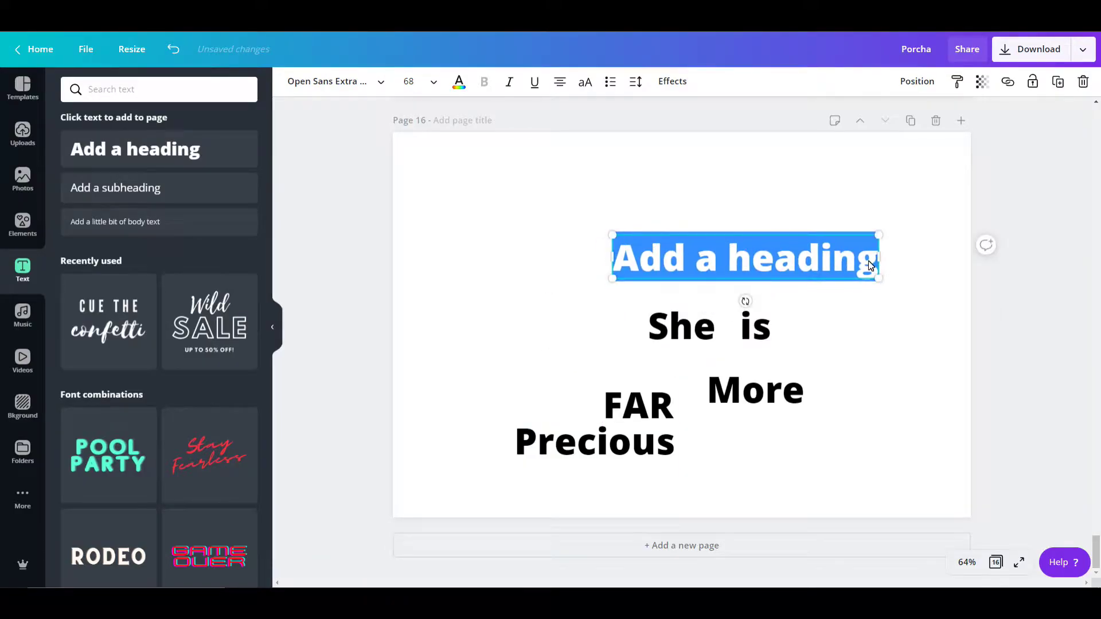
drag(872, 261, 626, 269)
text(THAM)
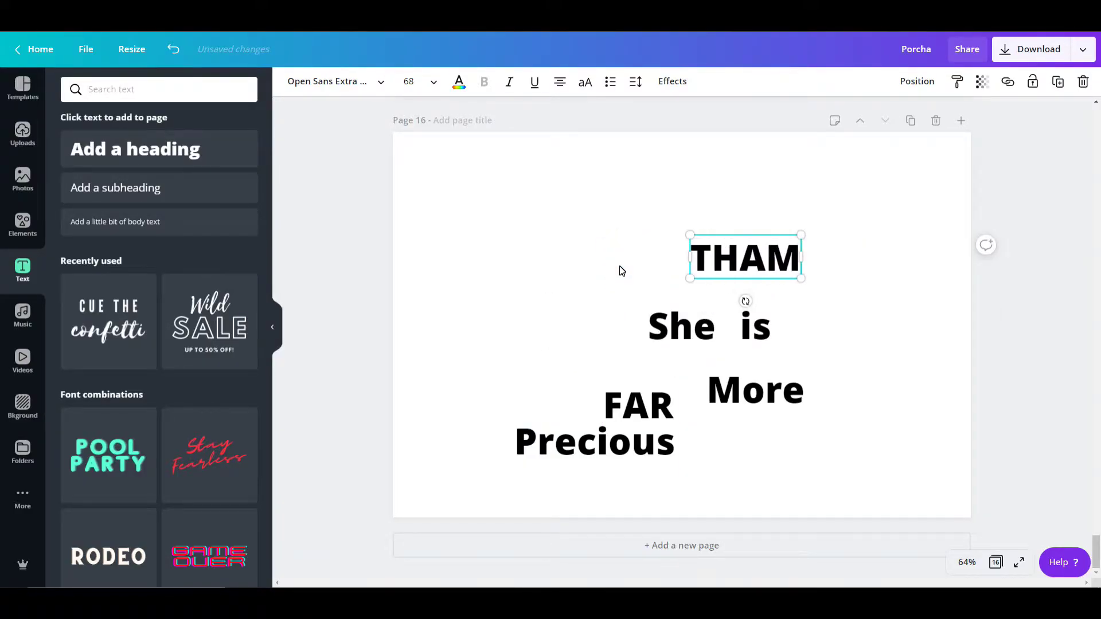
key(BackSpace)
text(n)
key(BackSpace)
text(N)
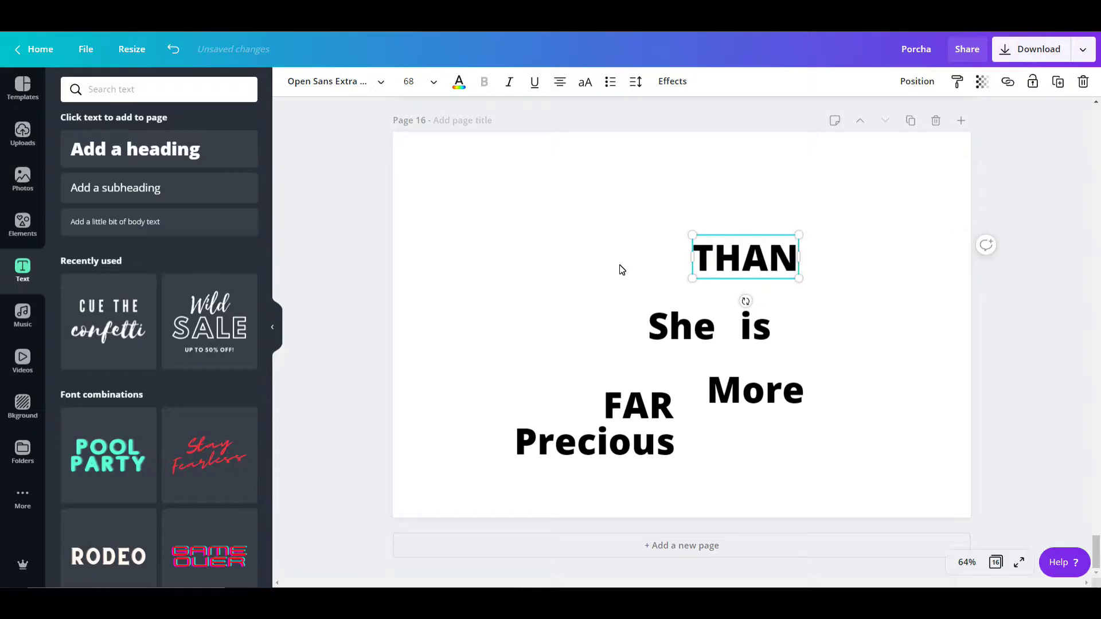
drag(769, 238, 841, 238)
Step: Add 'Jewels' at the lower right and move She to the upper left
click(148, 149)
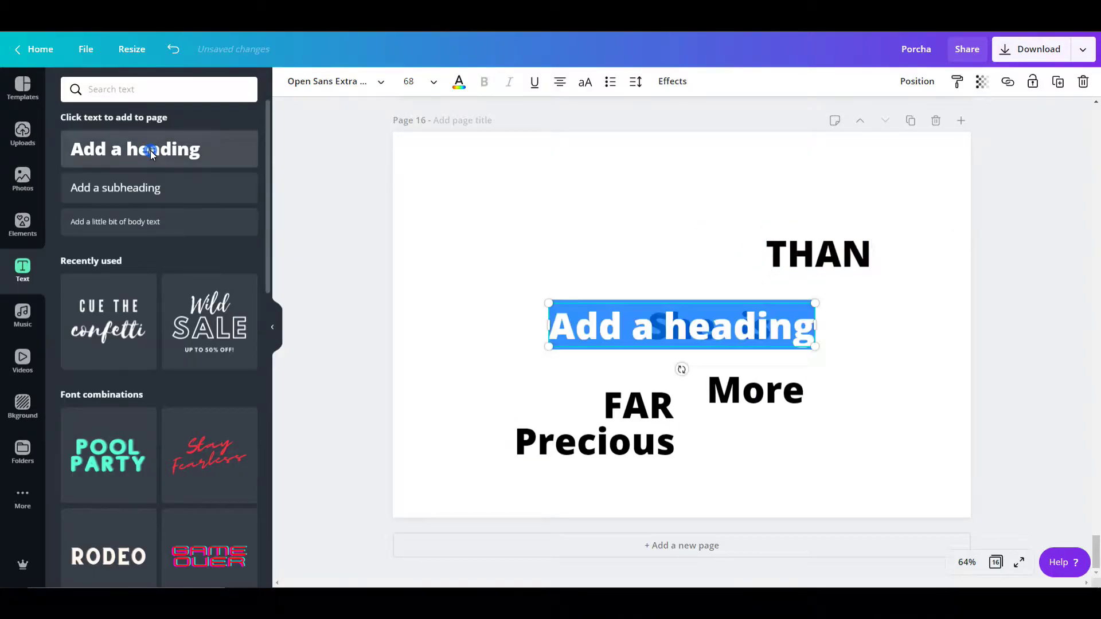
drag(655, 302, 804, 500)
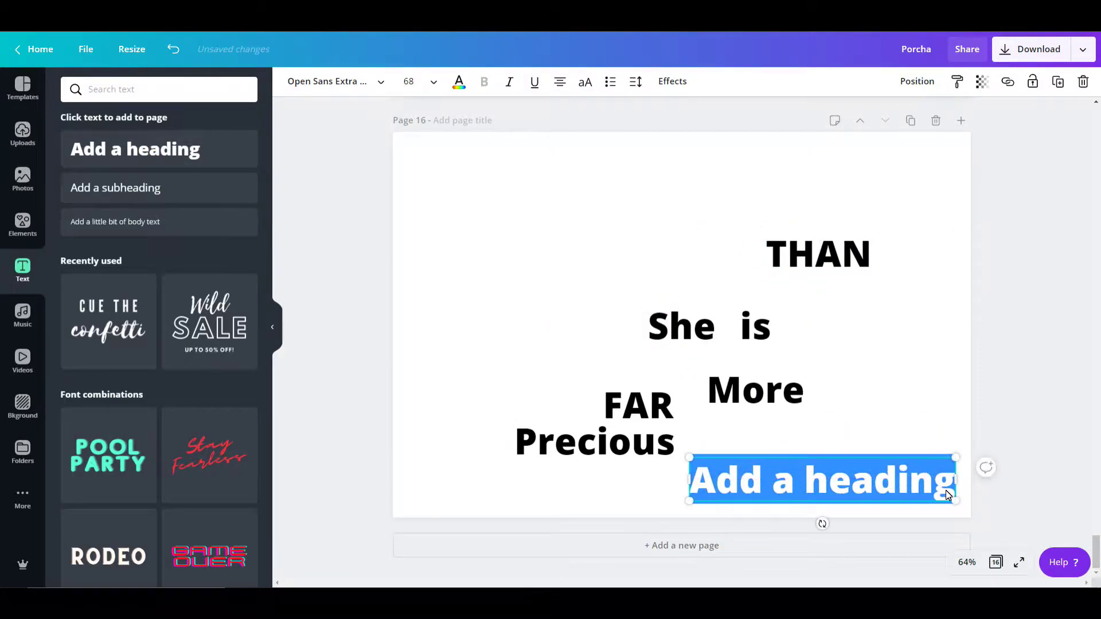
click(931, 488)
drag(950, 492, 700, 488)
text(Jewels)
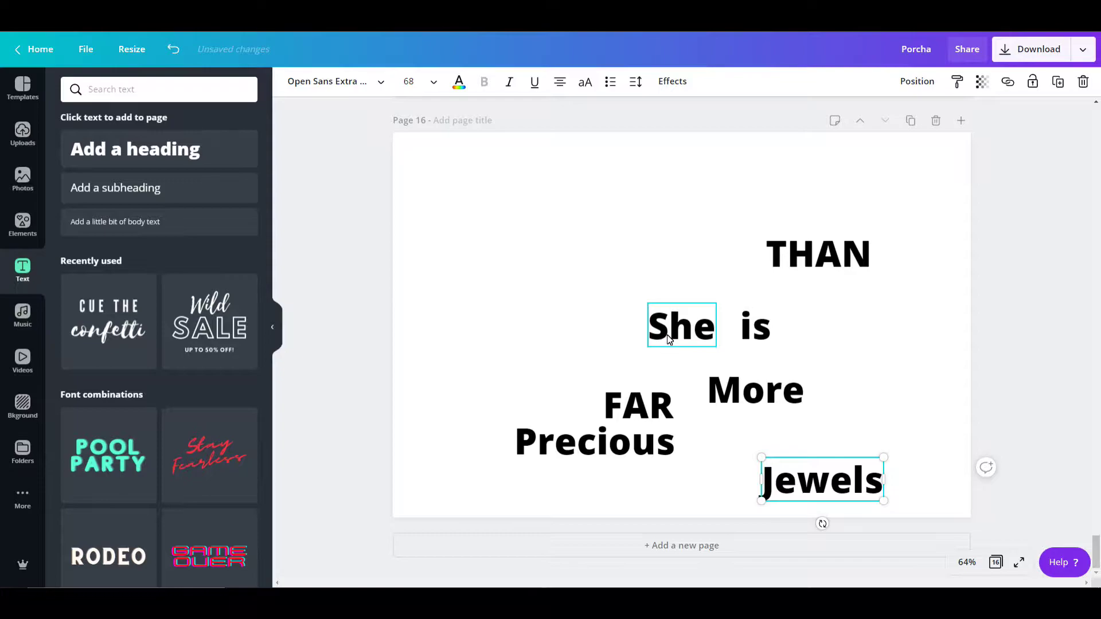
drag(668, 340, 542, 206)
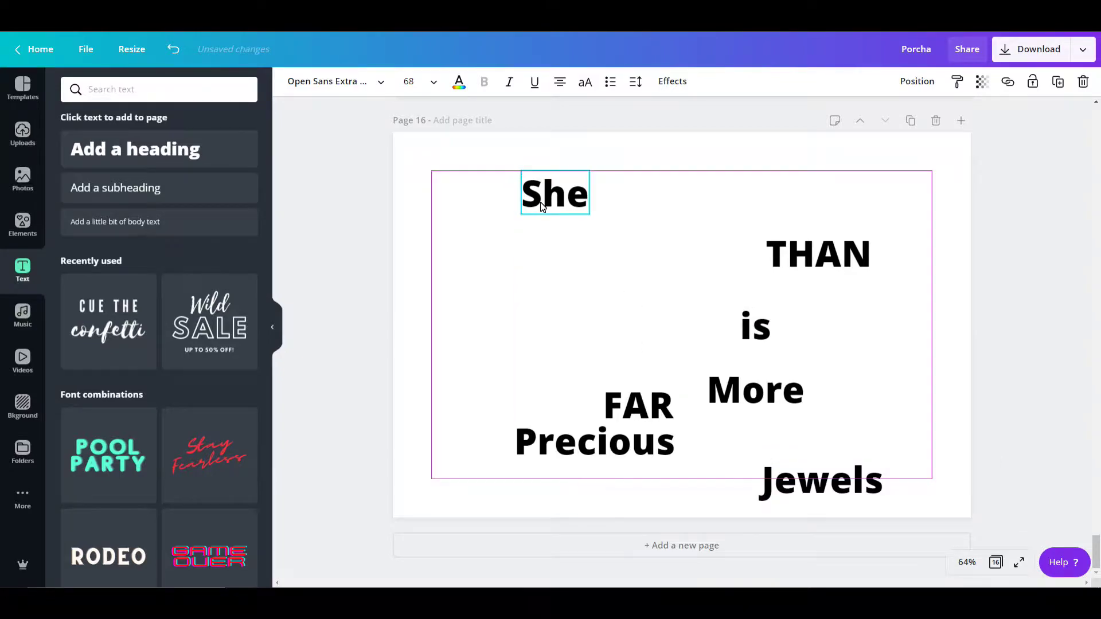
Step: Set She and is in Joshico script, with is moved up beside She
click(379, 86)
click(105, 171)
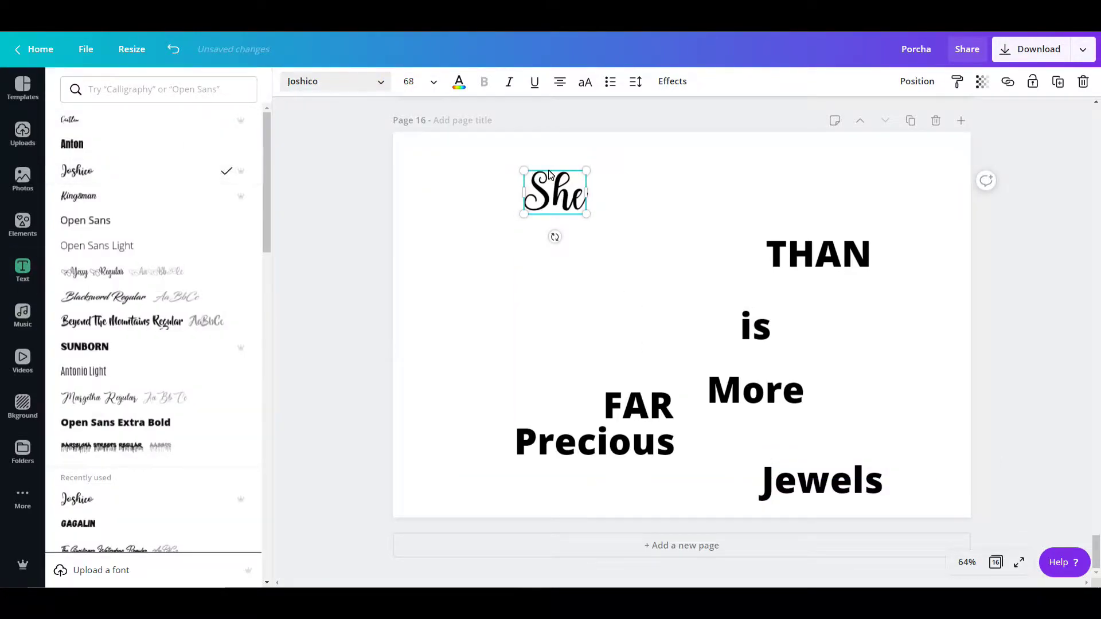
drag(561, 175, 588, 199)
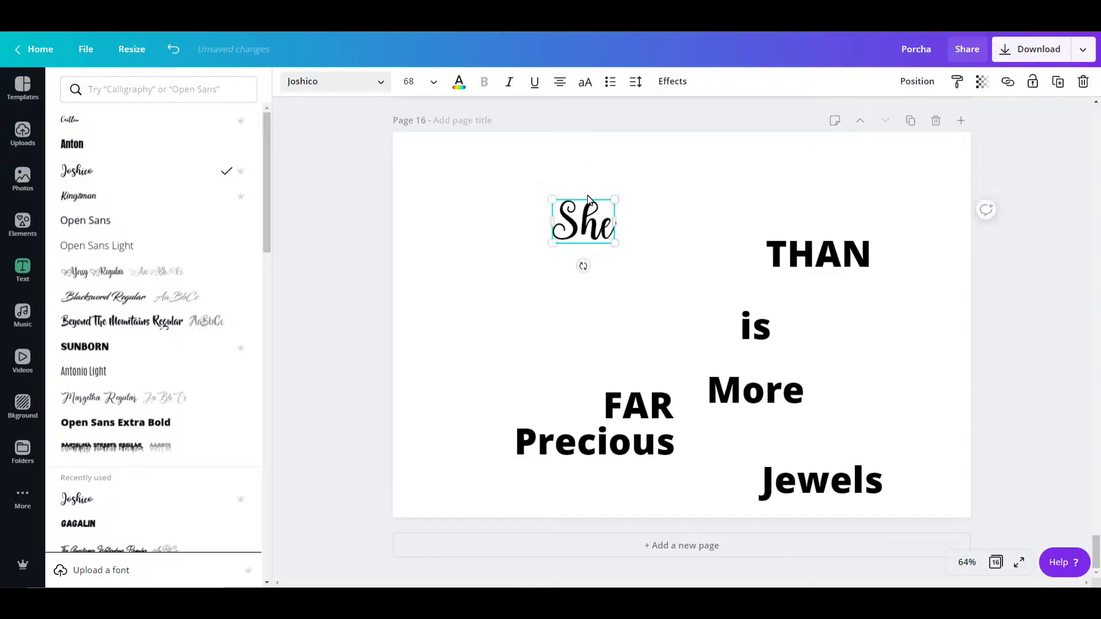
drag(755, 332, 680, 223)
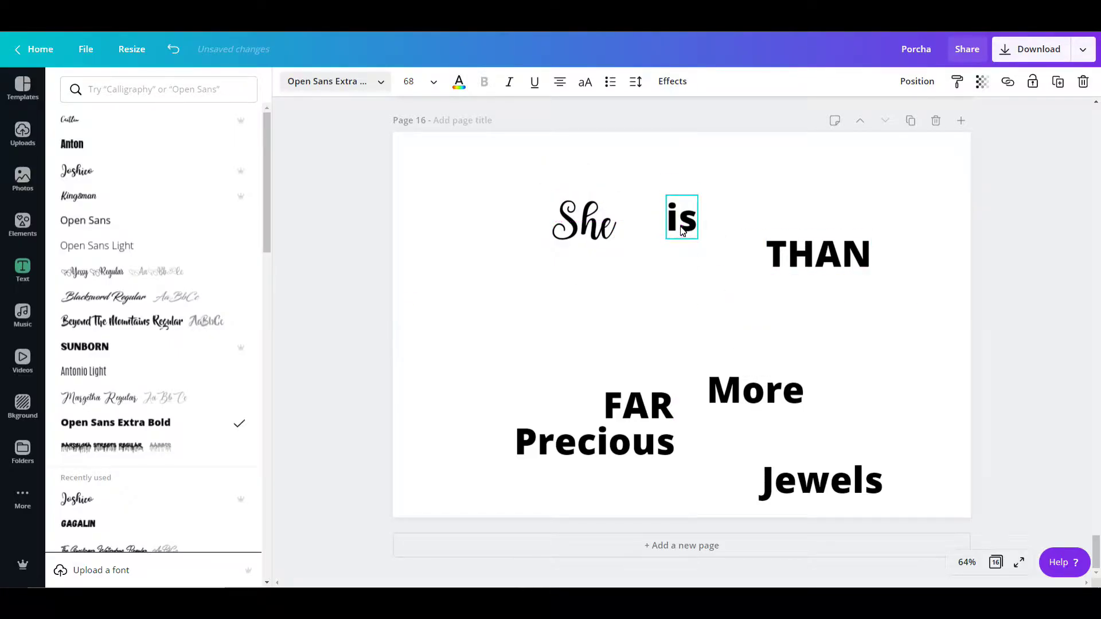
click(131, 183)
Step: Stack FAR, More, Precious and THAN in order, setting More, Precious and Jewels in Joshico
drag(641, 420, 653, 287)
drag(769, 400, 633, 358)
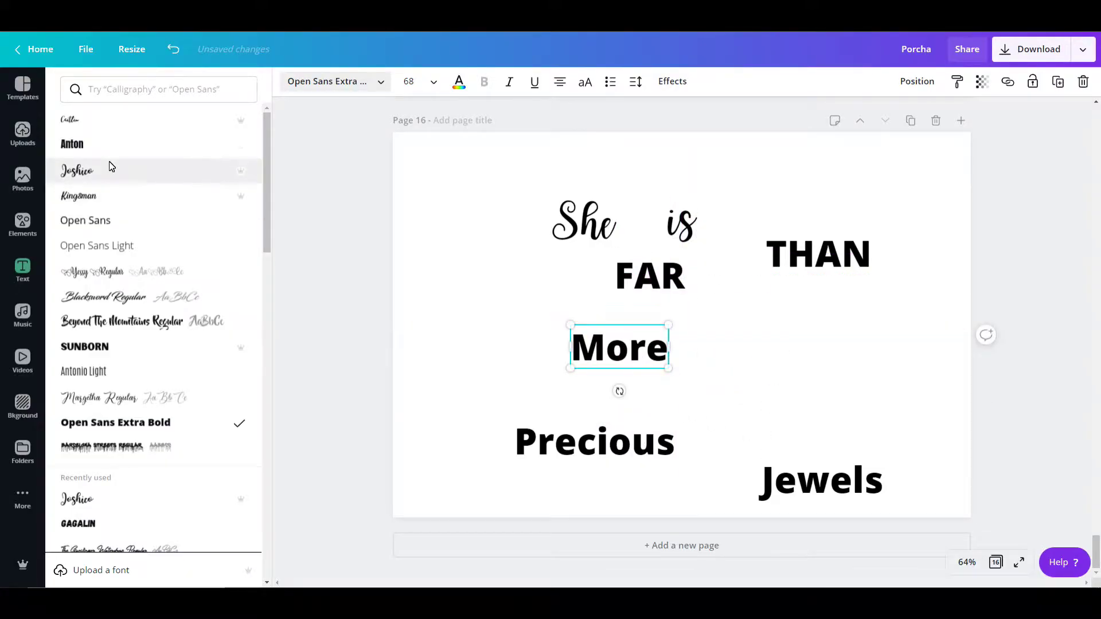
click(109, 168)
drag(603, 456, 605, 424)
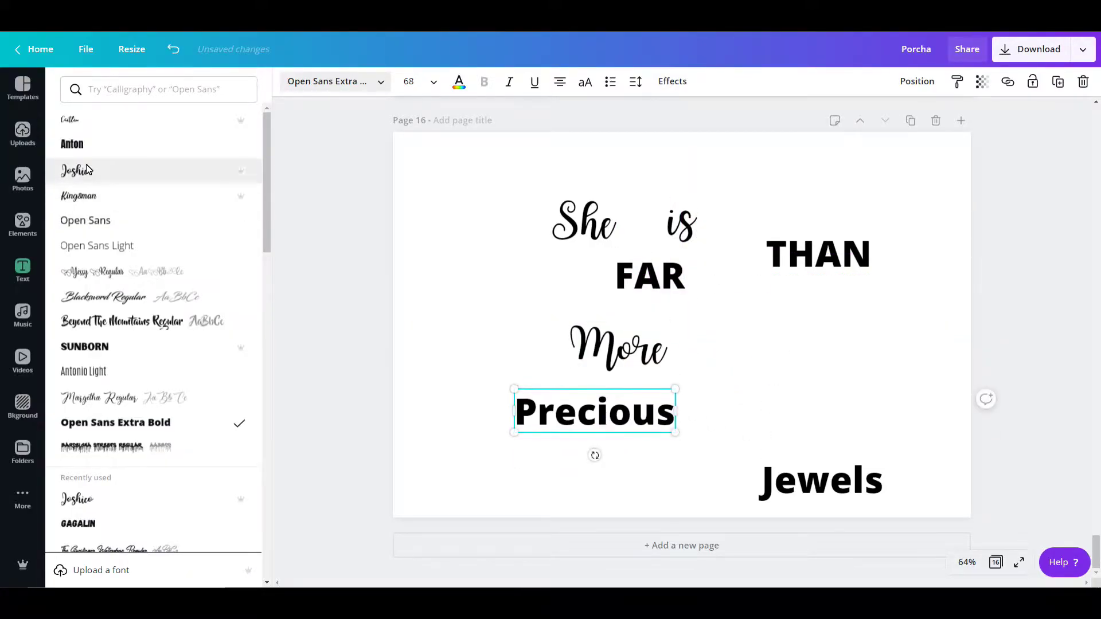
click(115, 168)
drag(796, 262, 746, 380)
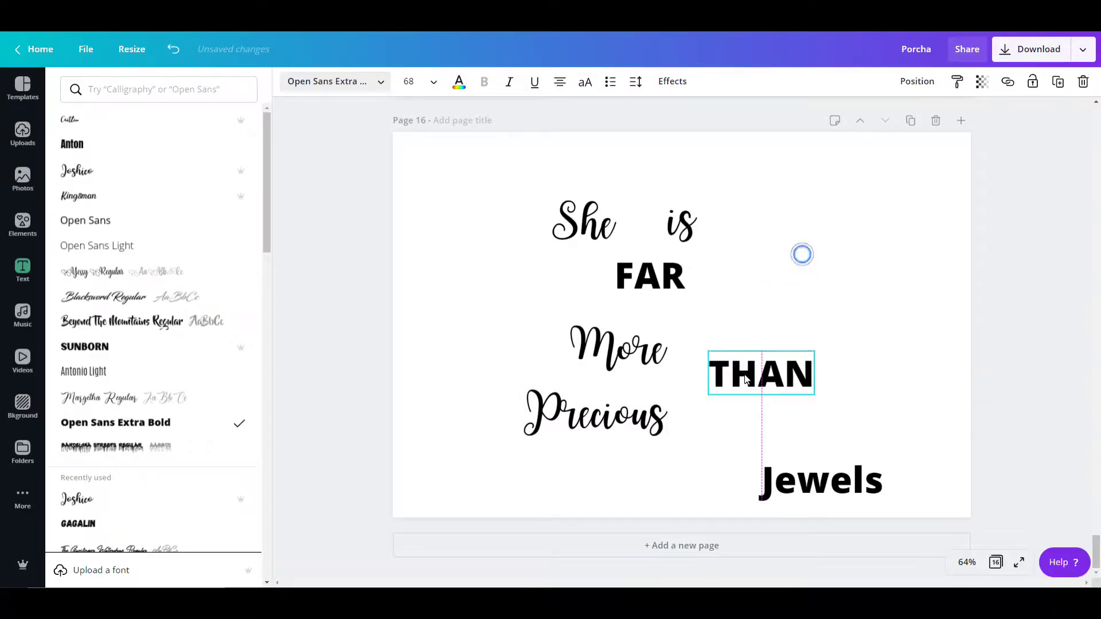
click(840, 504)
click(182, 170)
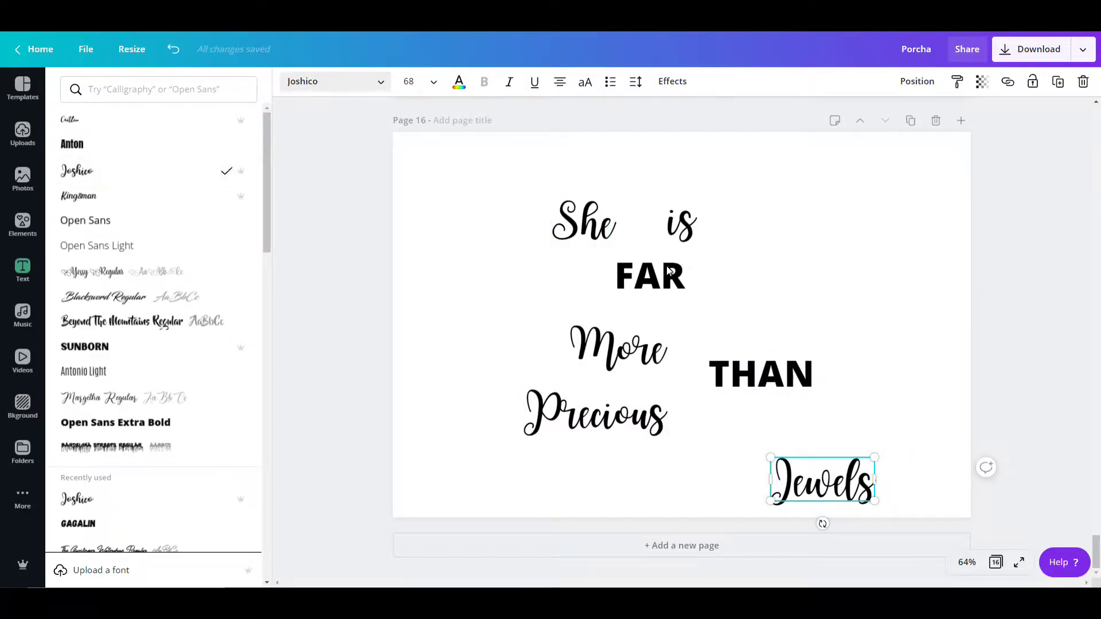
Step: Enlarge She and More and tuck is, FAR and More tightly together
mouse_move(599, 226)
mouse_down()
mouse_move(593, 208)
mouse_move(662, 259)
mouse_move(589, 220)
mouse_up()
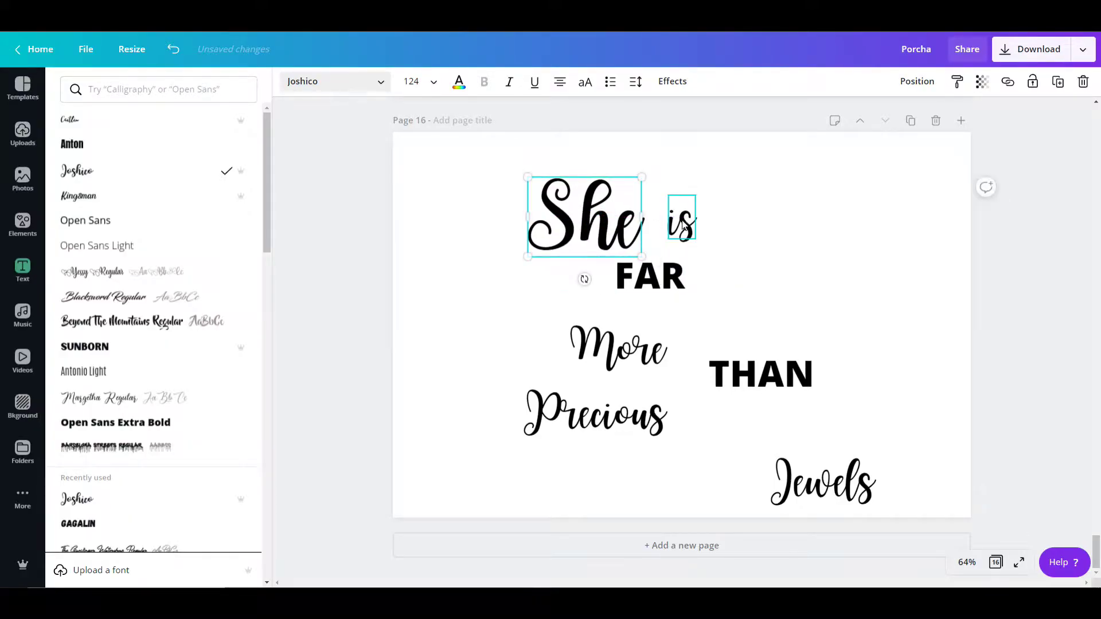
drag(693, 228, 732, 255)
mouse_move(653, 289)
mouse_down()
mouse_move(664, 288)
mouse_move(637, 295)
mouse_move(653, 281)
mouse_up()
click(633, 239)
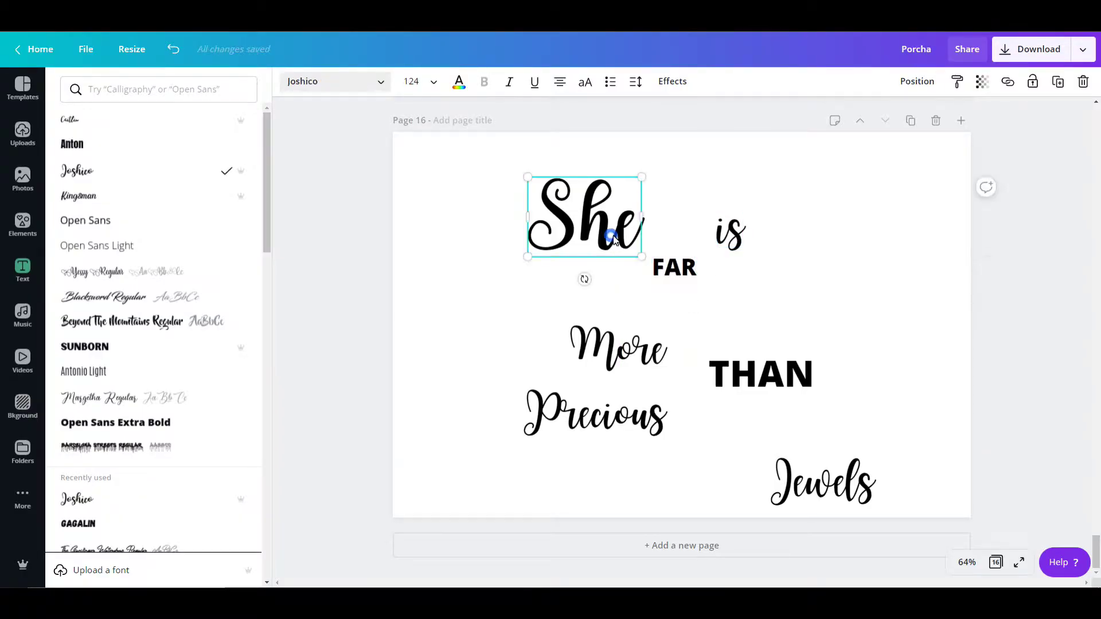
drag(632, 240, 637, 240)
drag(738, 238, 711, 240)
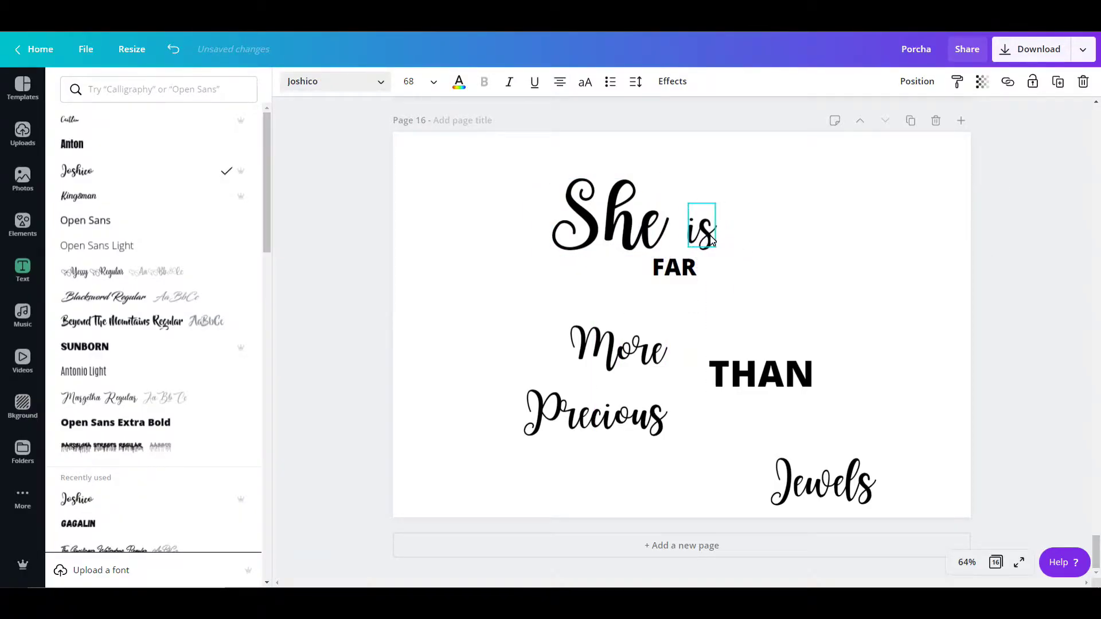
drag(635, 360, 786, 258)
drag(707, 357, 673, 369)
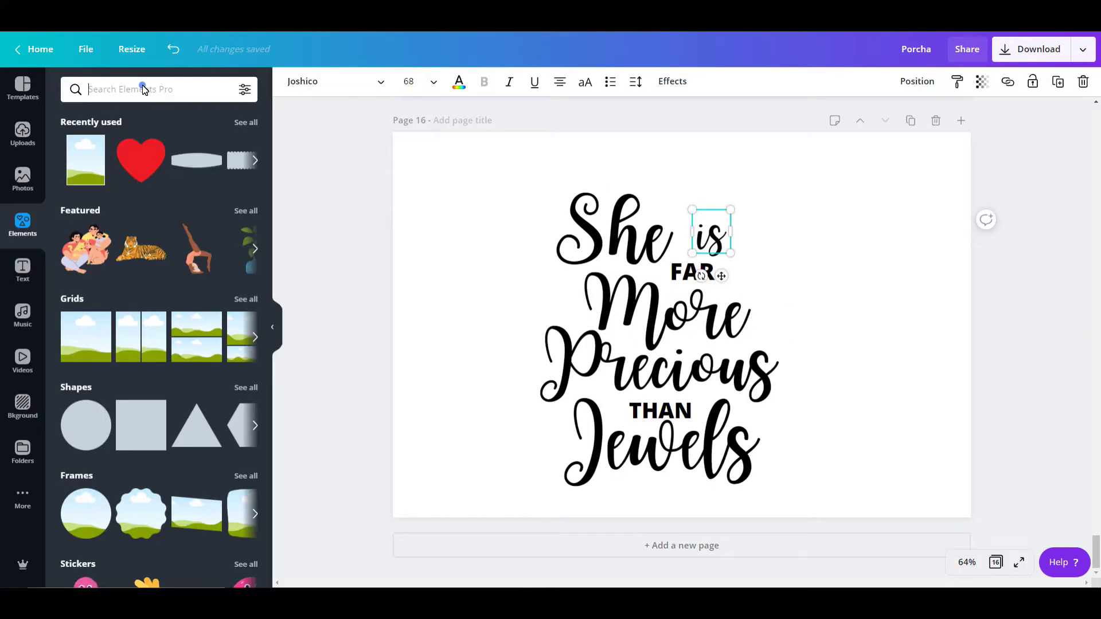
Step: Search elements for 'diamond', try the diamond pair beside the quote, then delete it
text(dia)
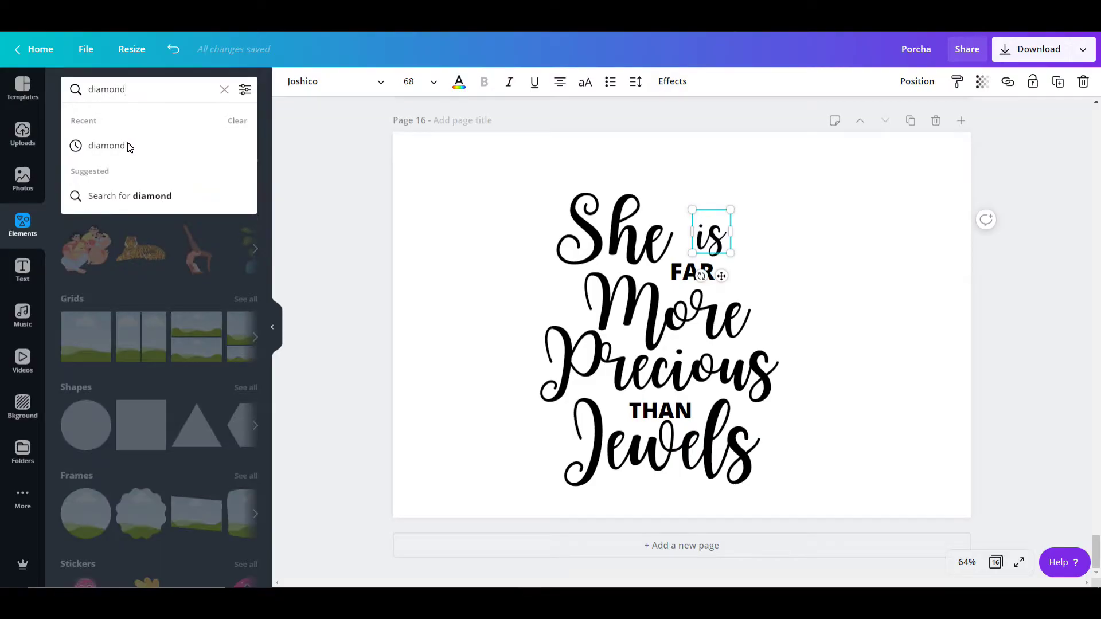
text(mond)
click(128, 144)
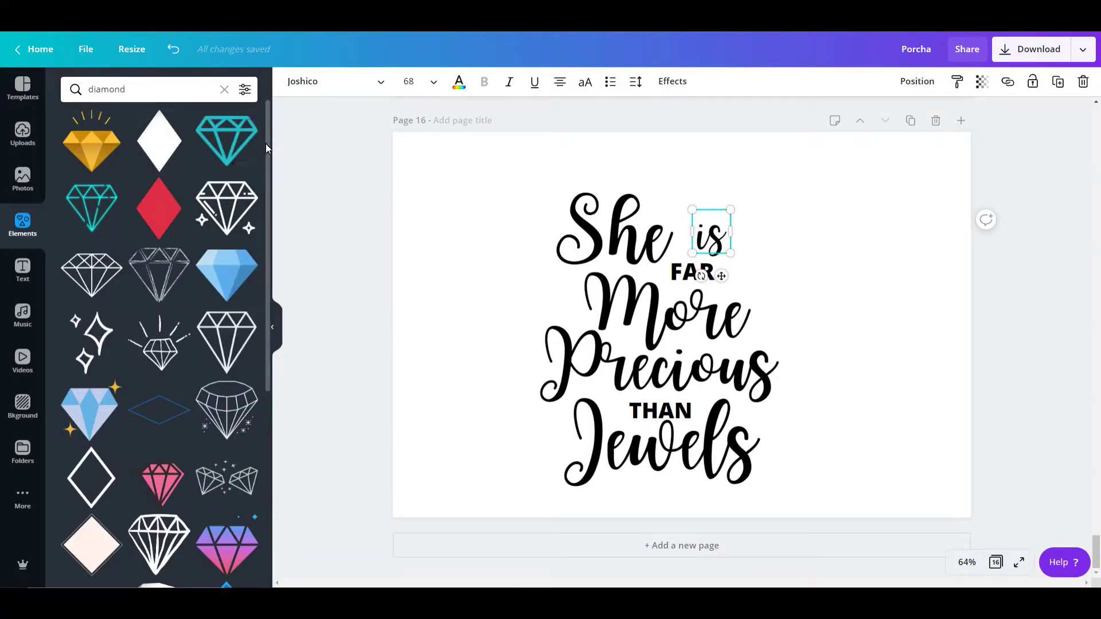
drag(266, 144, 254, 310)
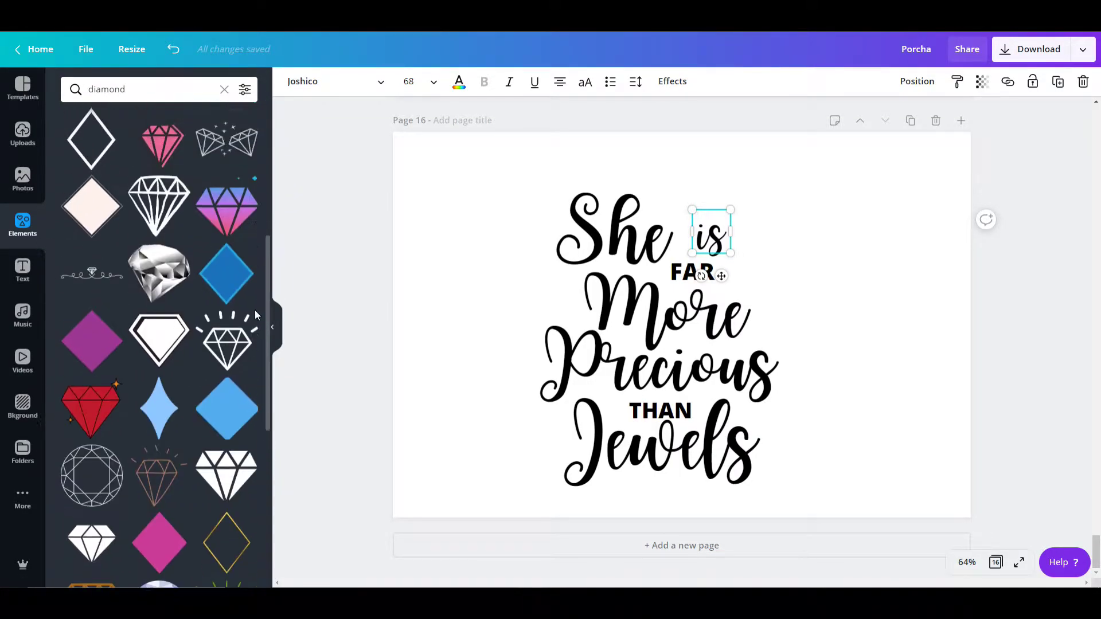
scroll(223, 198, up, 2)
click(224, 216)
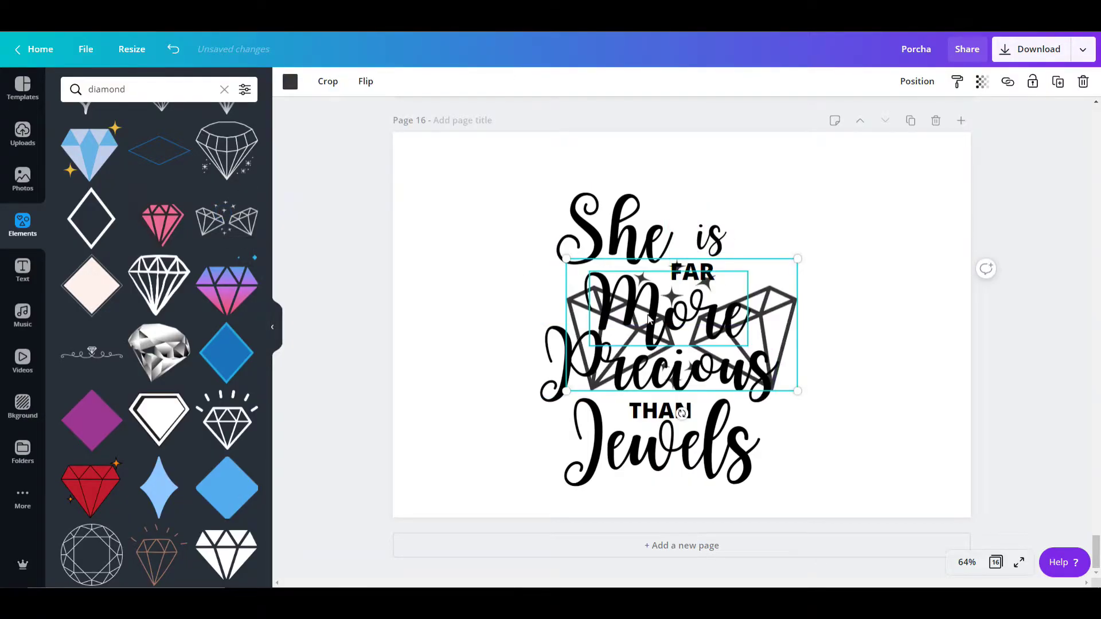
drag(780, 302, 930, 238)
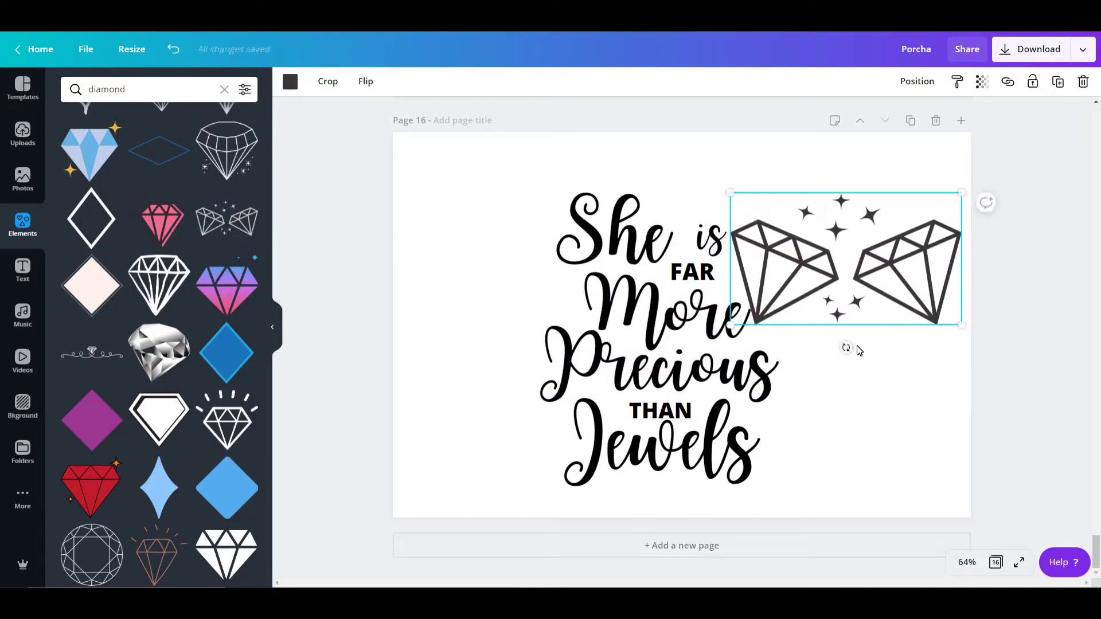
drag(858, 351, 787, 361)
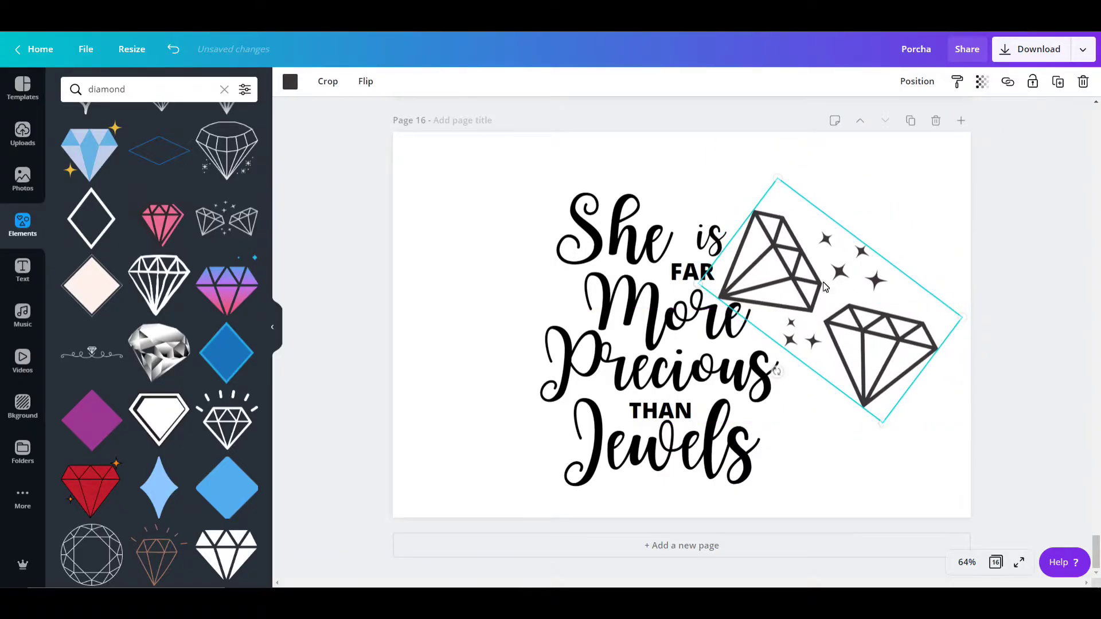
drag(888, 430, 821, 359)
drag(796, 281, 797, 319)
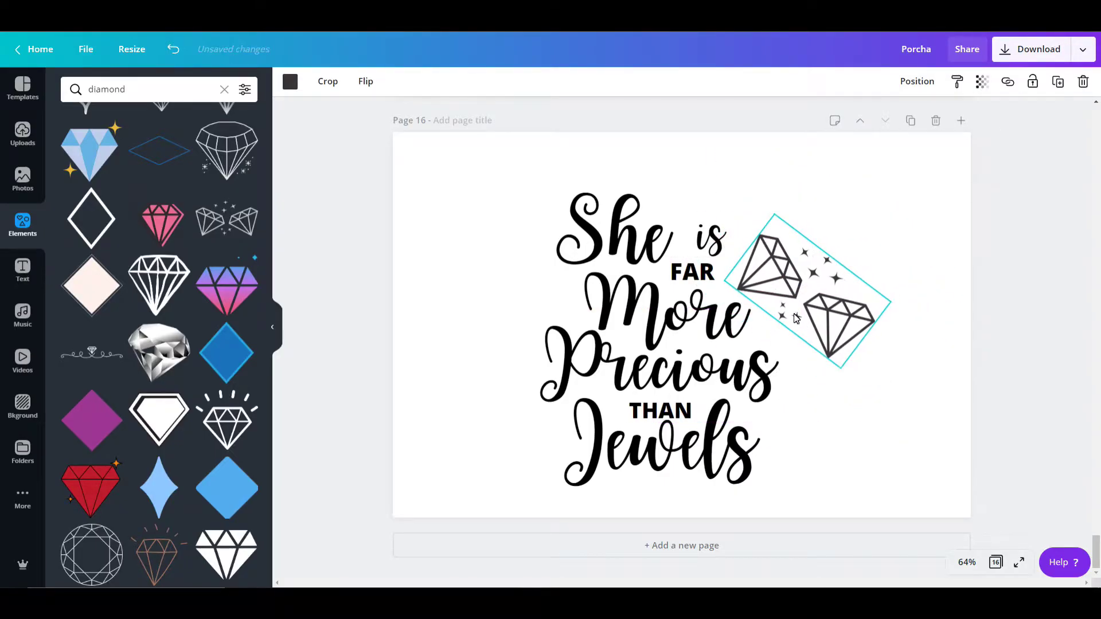
key(Delete)
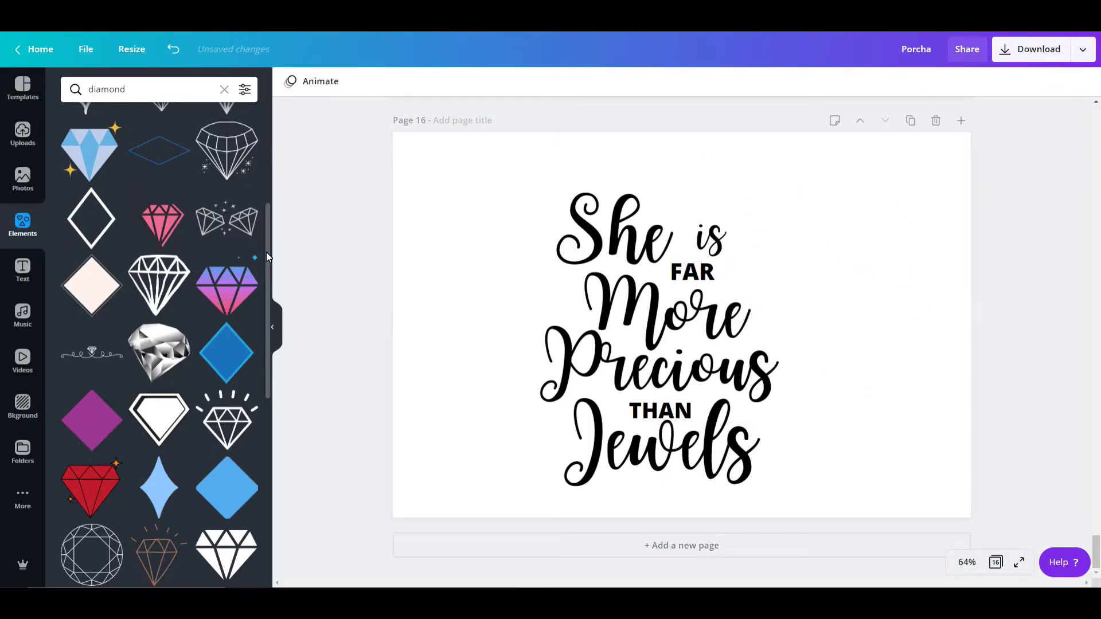
Step: Browse further diamond results and add the sparkling diamond graphic
scroll(268, 257, down, 15)
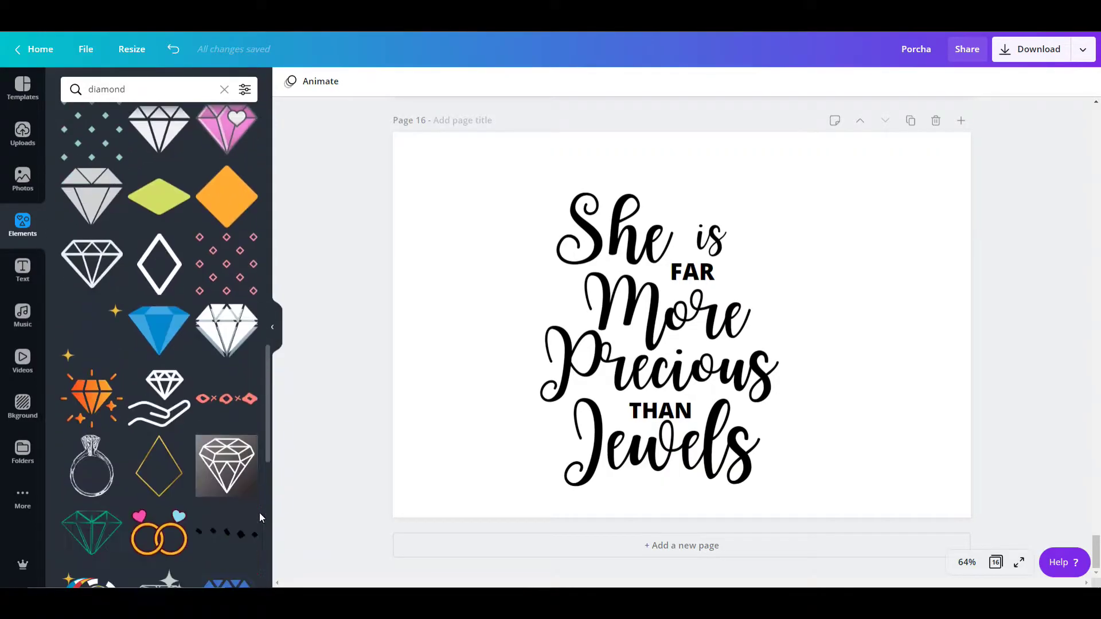
scroll(256, 390, down, 3)
drag(268, 390, 271, 517)
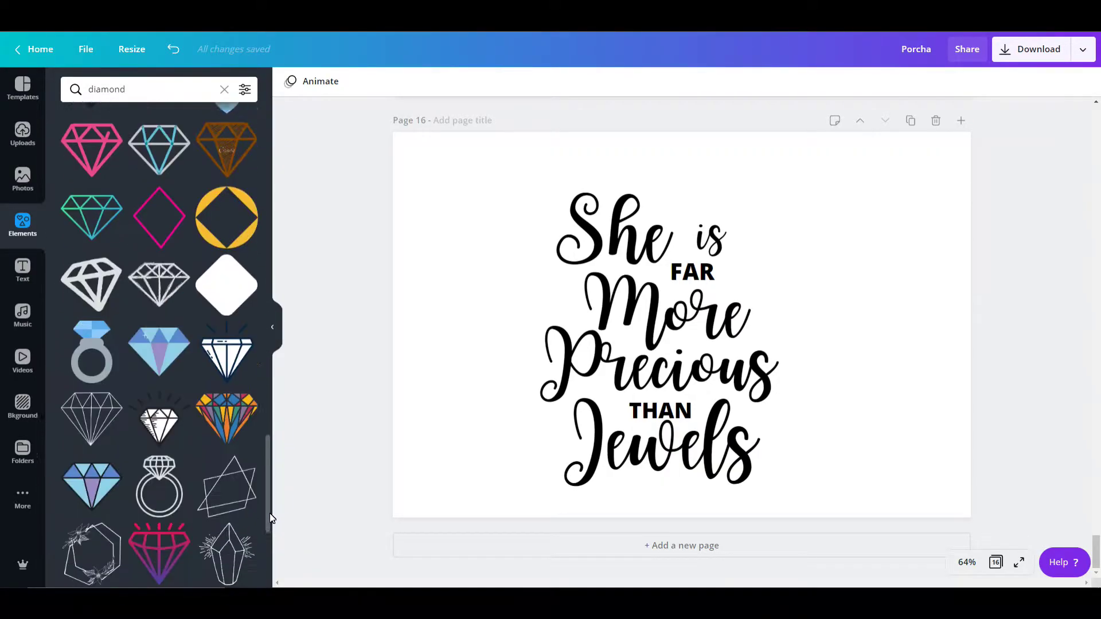
scroll(270, 513, down, 15)
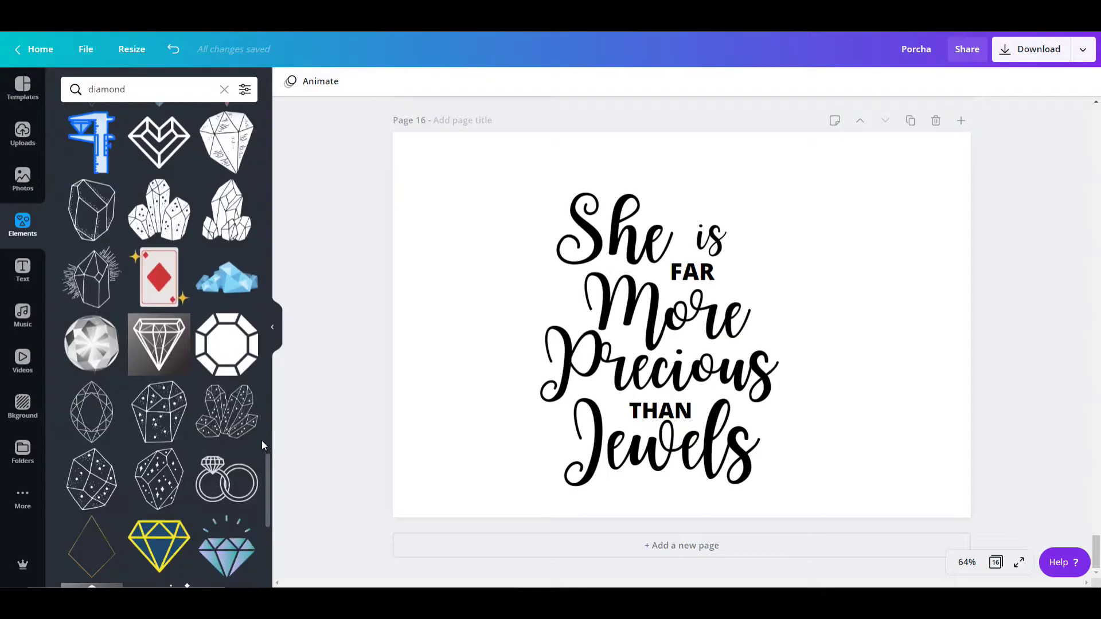
scroll(264, 458, down, 6)
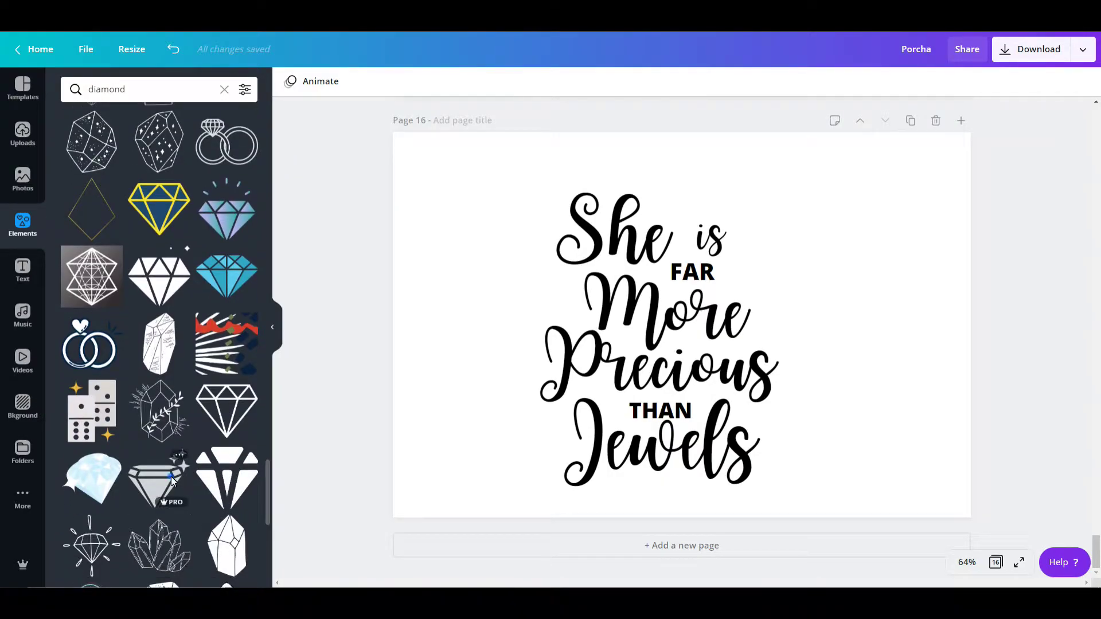
click(171, 476)
Step: Make the diamond black, tilt it to 27°, flip it horizontally and enlarge it beside FAR
click(290, 81)
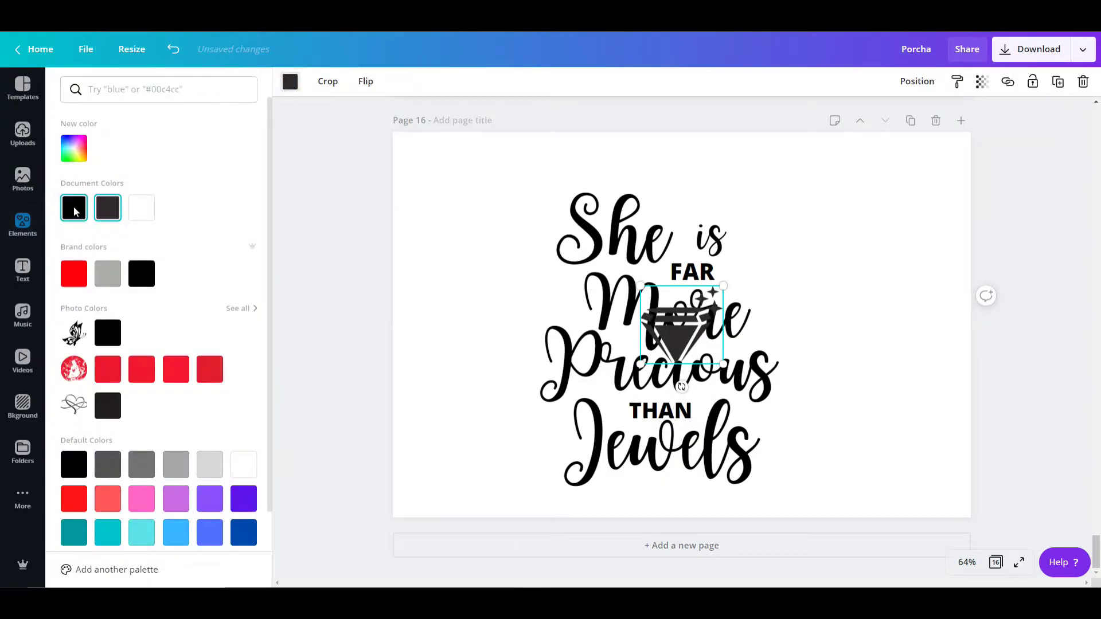
click(75, 211)
drag(670, 339, 770, 313)
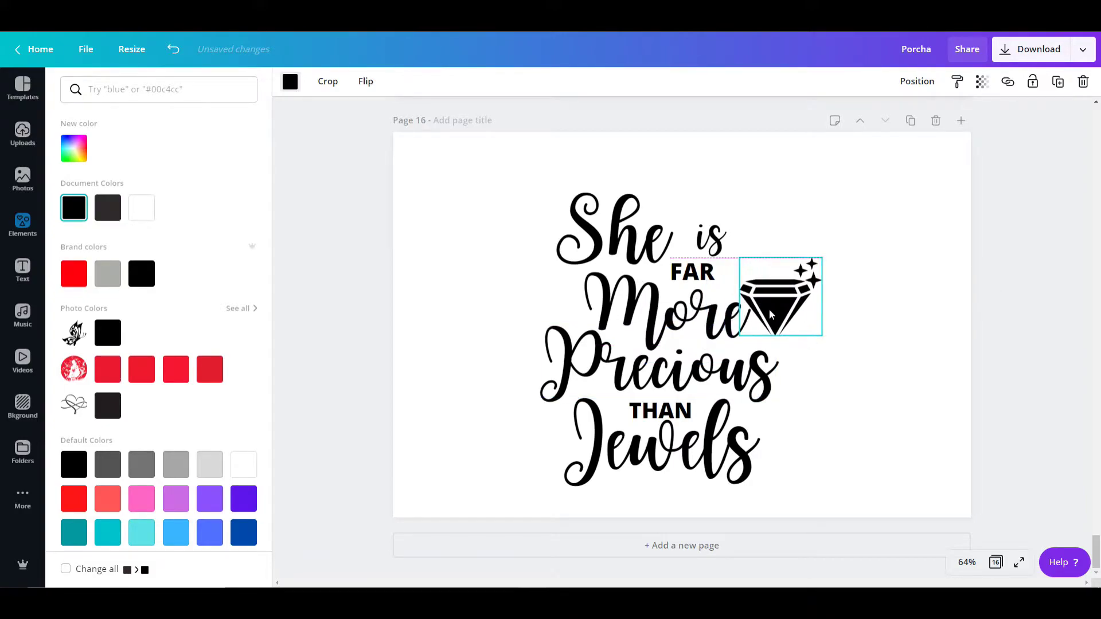
drag(781, 361, 748, 369)
click(363, 82)
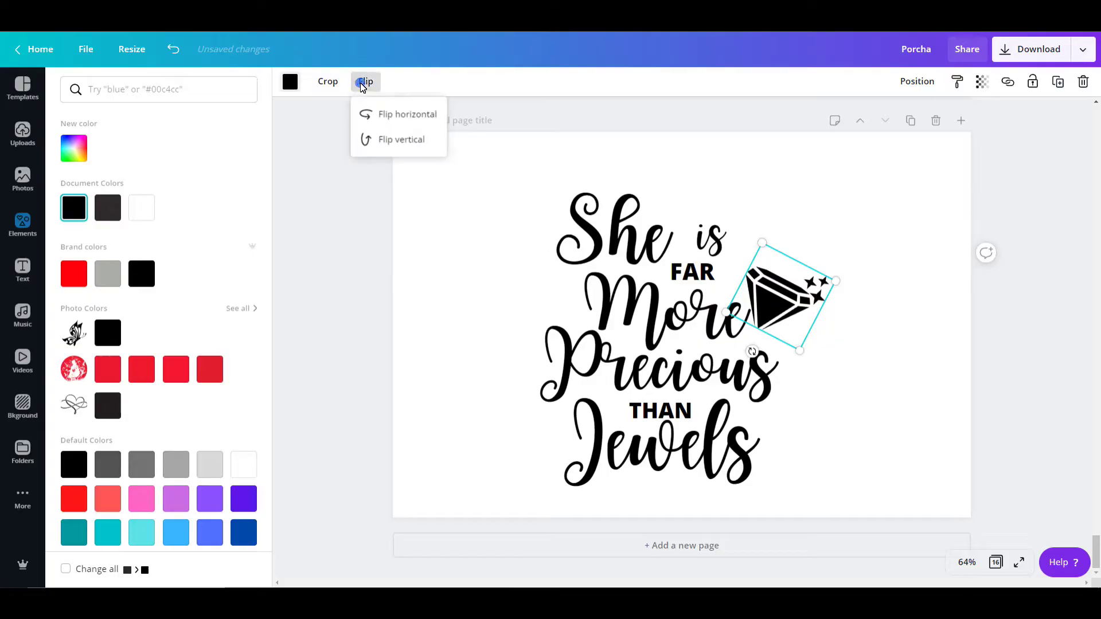
click(384, 120)
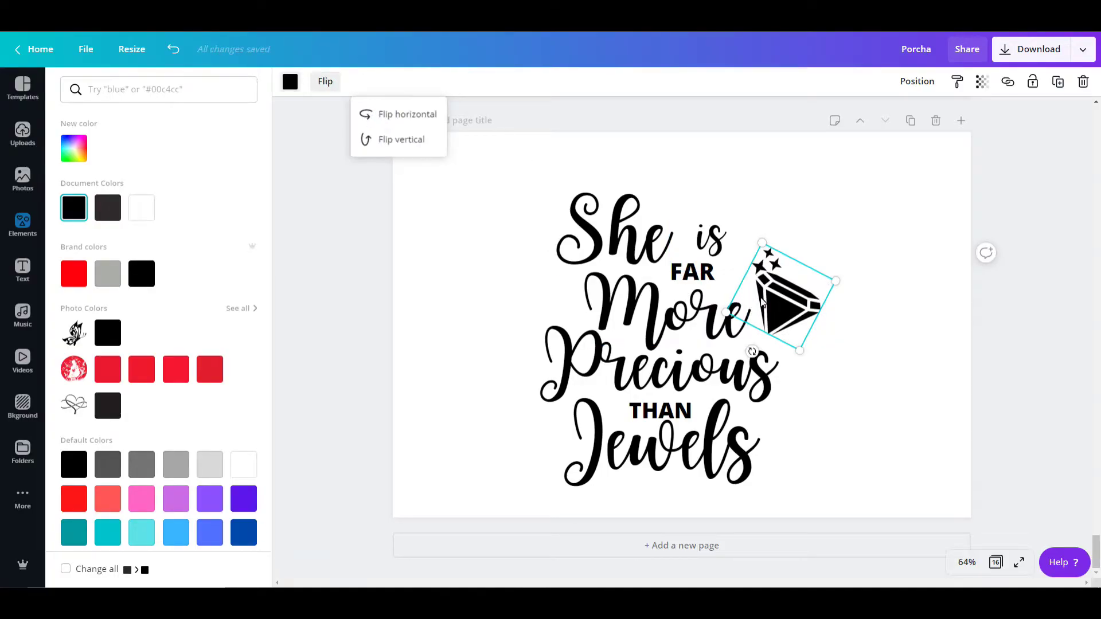
drag(762, 301, 764, 297)
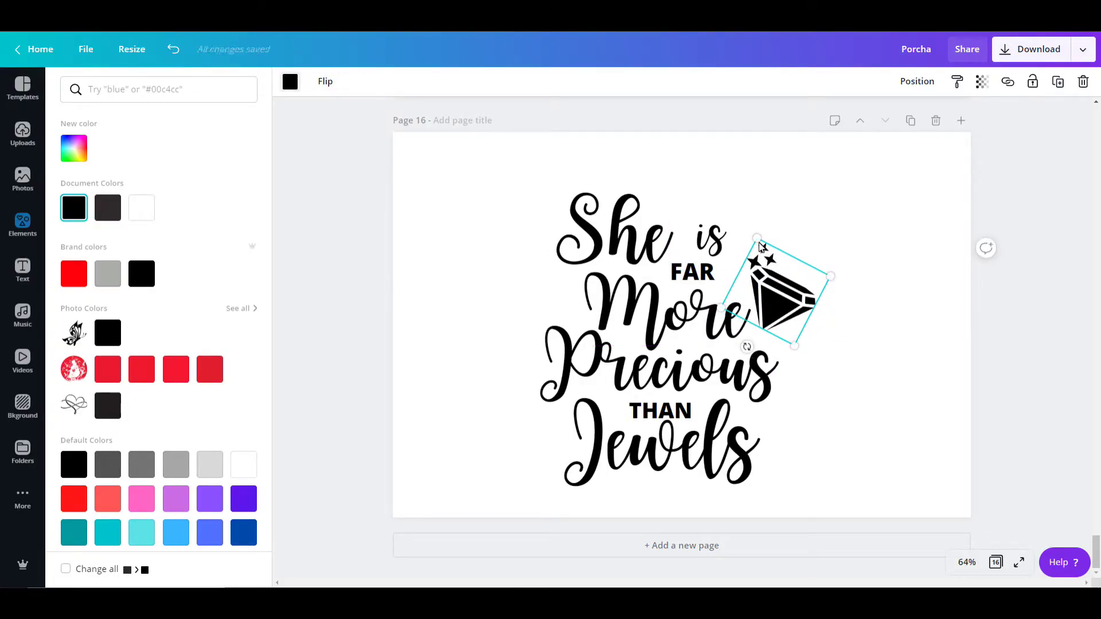
drag(761, 247, 749, 236)
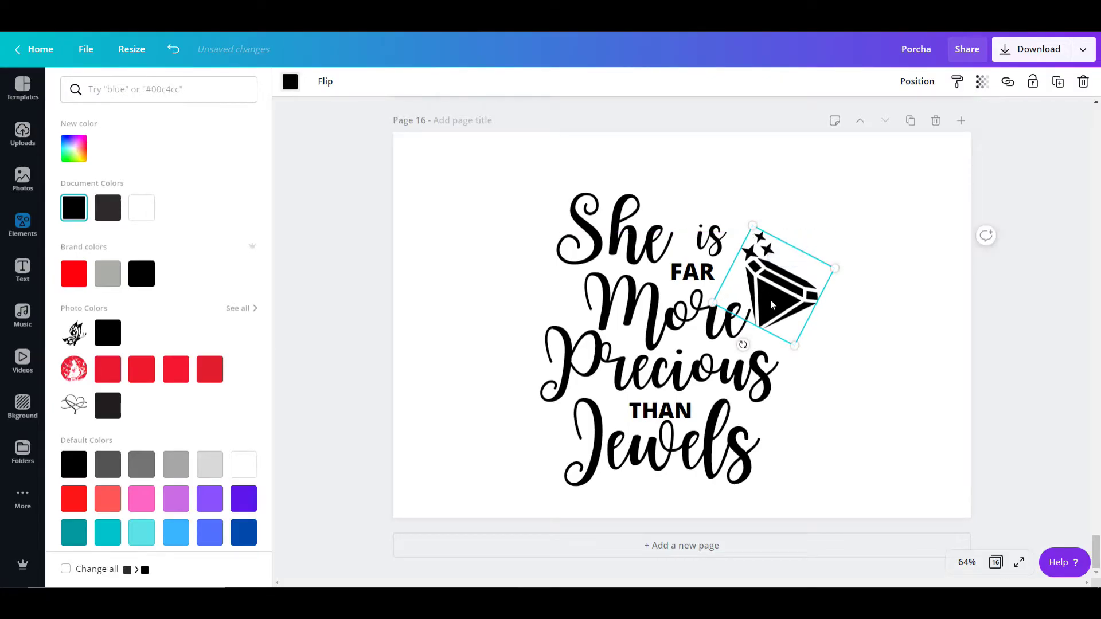
drag(771, 305, 773, 311)
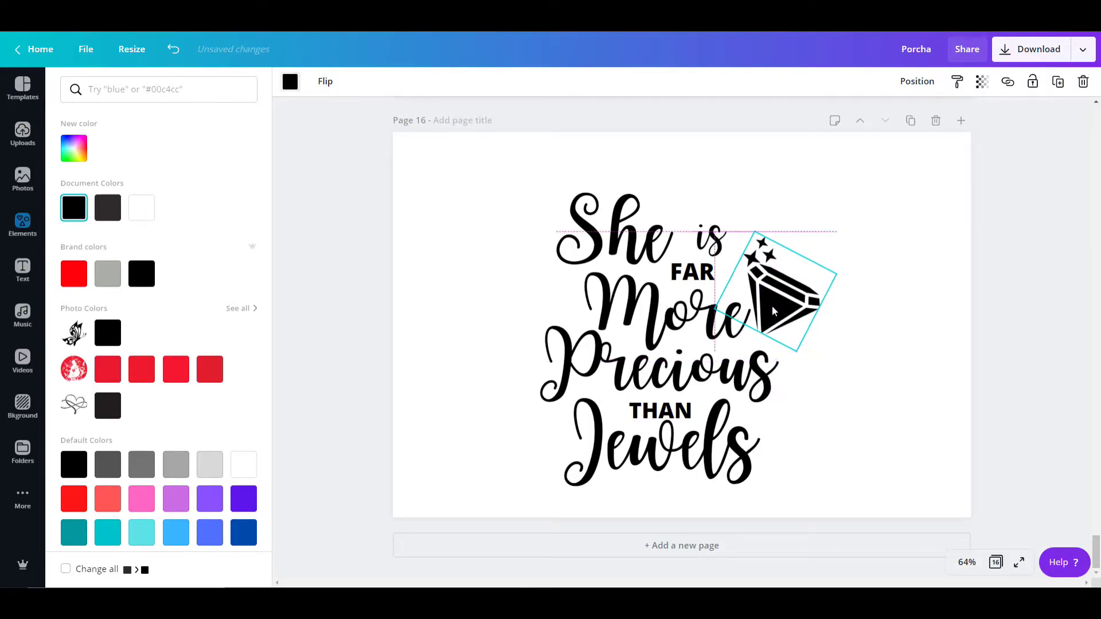
Step: Enlarge the word is and set it directly after She
click(711, 241)
drag(685, 206, 677, 193)
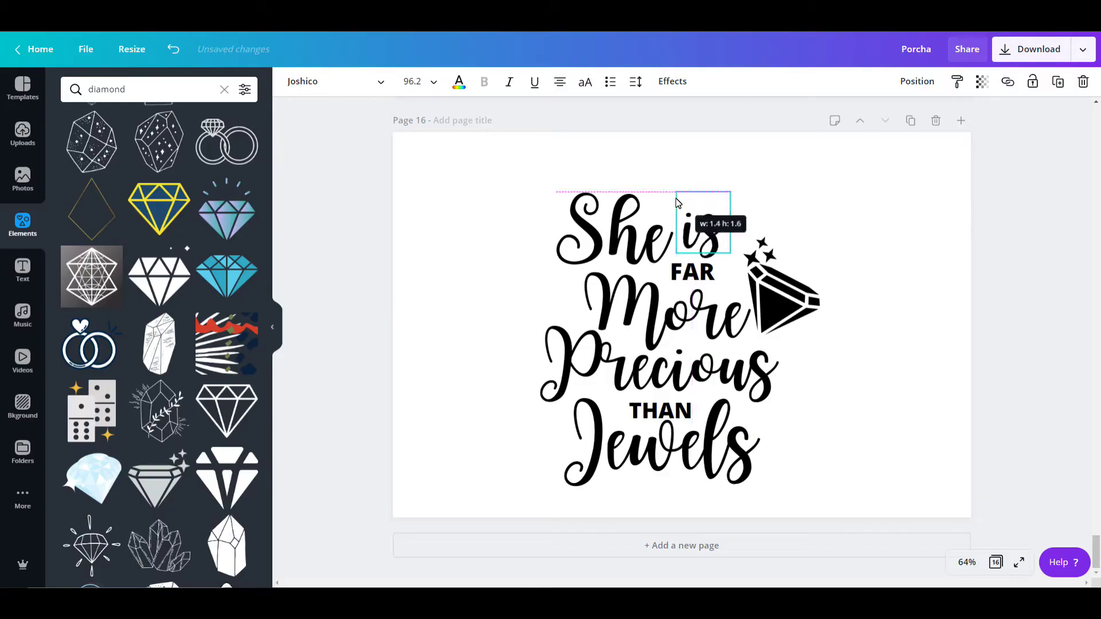
drag(708, 232, 725, 239)
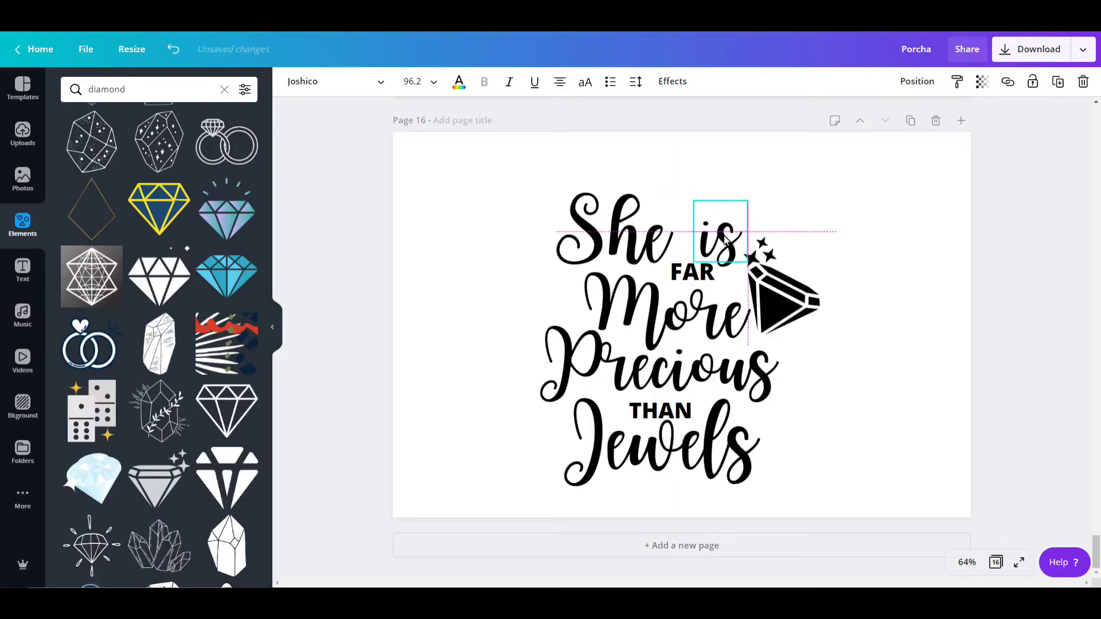
mouse_move(650, 241)
mouse_down()
mouse_move(672, 237)
mouse_move(662, 236)
mouse_up()
click(779, 299)
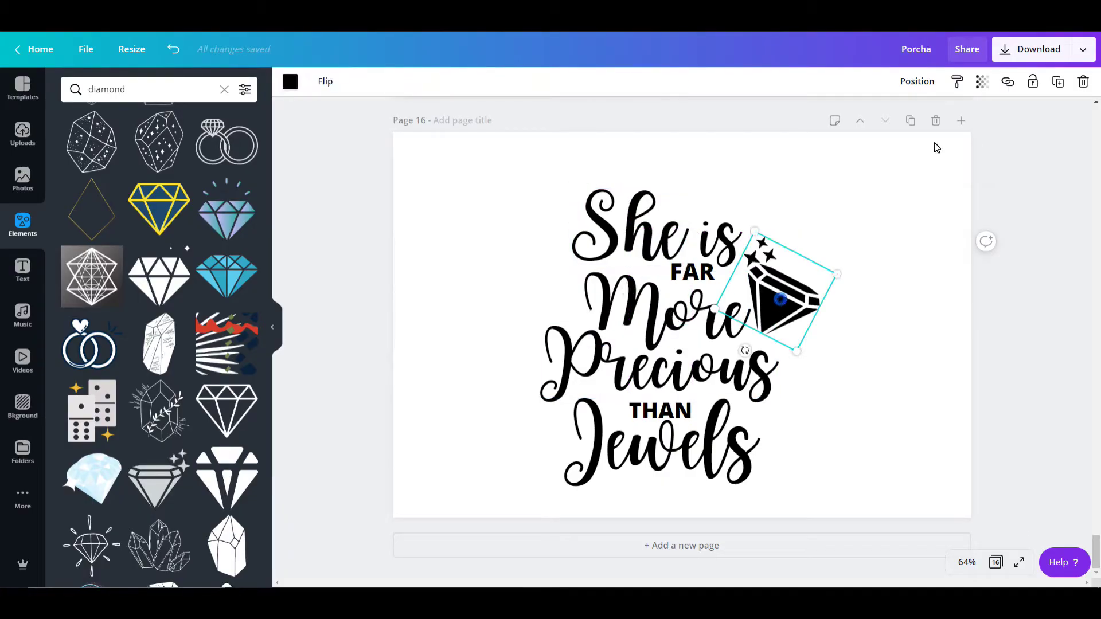
Step: Place a flipped, -23° tilted, smaller diamond copy beside Jewels, then select all elements
click(1056, 82)
drag(785, 310, 505, 456)
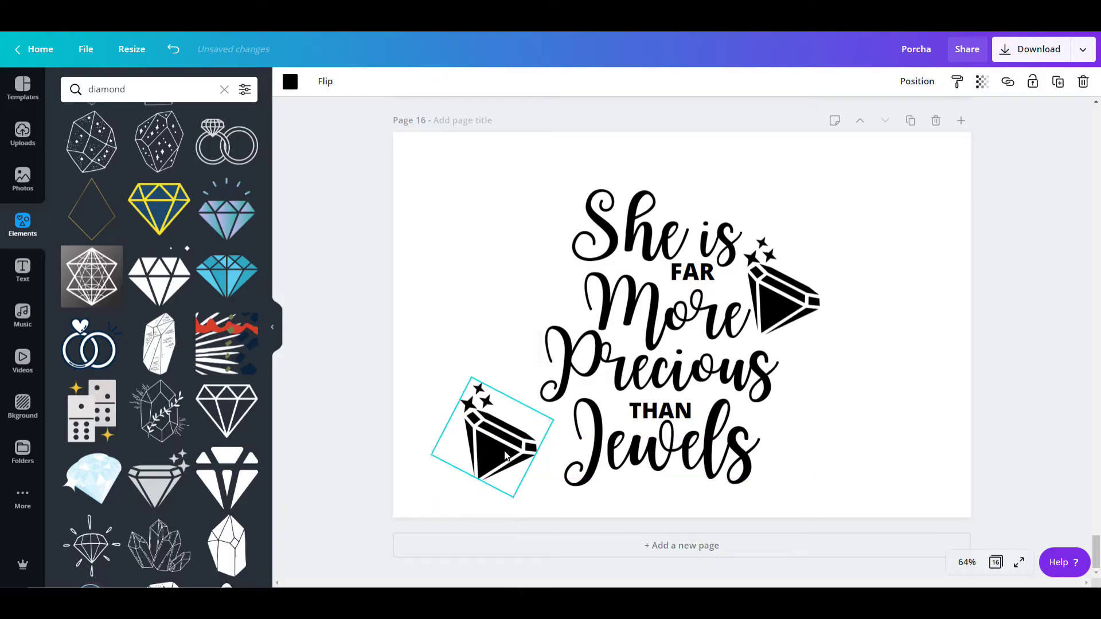
click(323, 81)
click(347, 114)
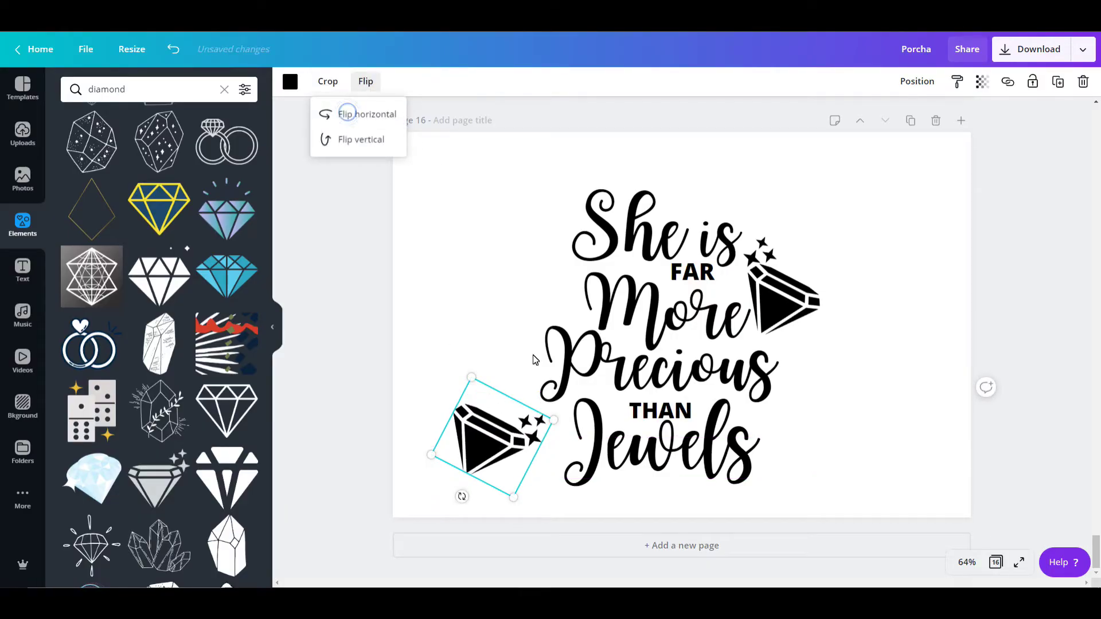
drag(462, 497, 519, 502)
mouse_move(551, 460)
mouse_down()
mouse_move(519, 447)
mouse_move(560, 457)
mouse_up()
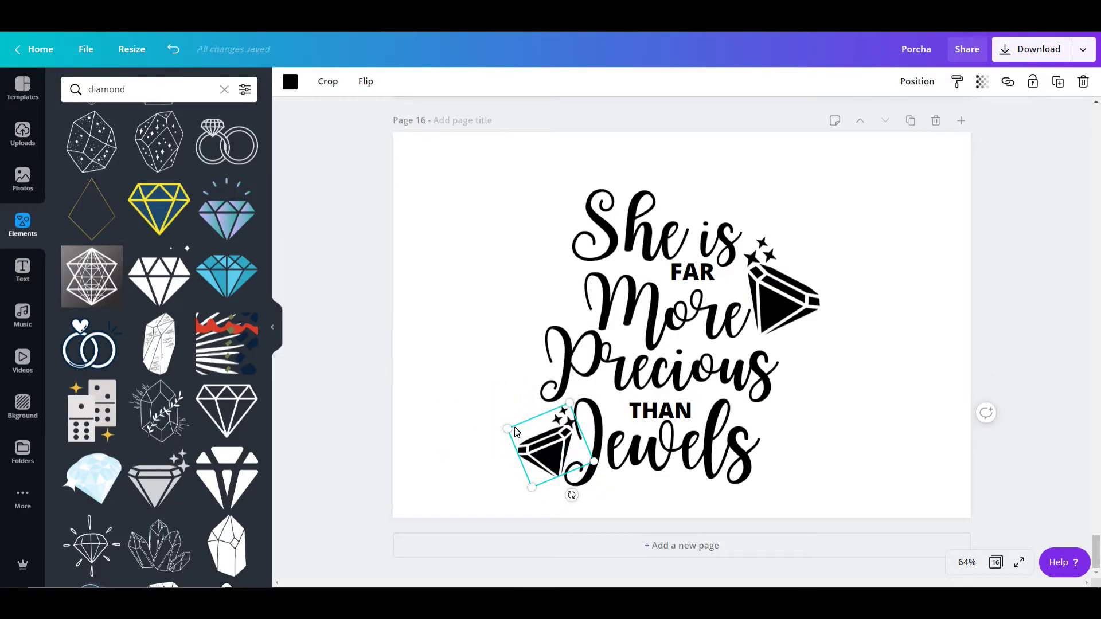
drag(871, 487, 490, 183)
Step: Group the quote and diamonds, then download only page 16 as a transparent PNG
click(892, 81)
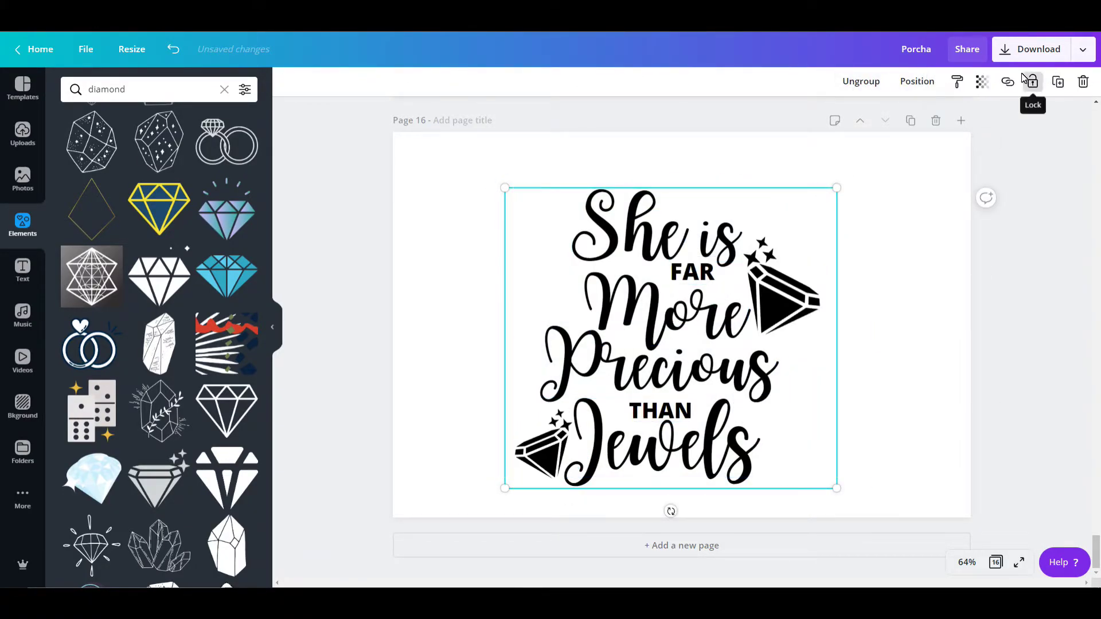
click(1007, 56)
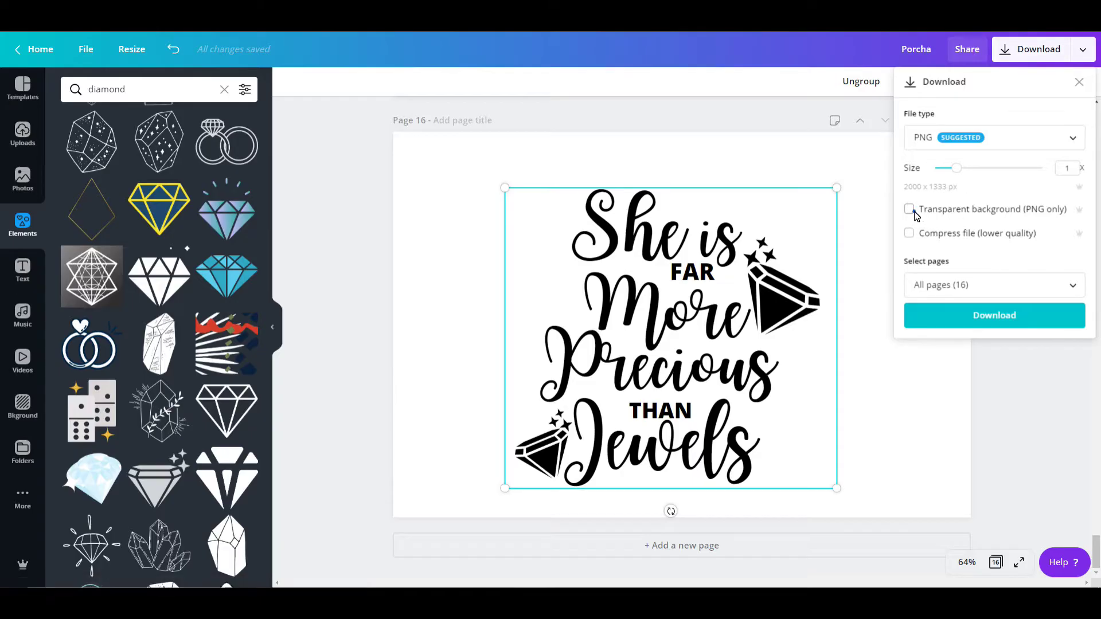
click(1072, 285)
drag(1081, 321, 1082, 416)
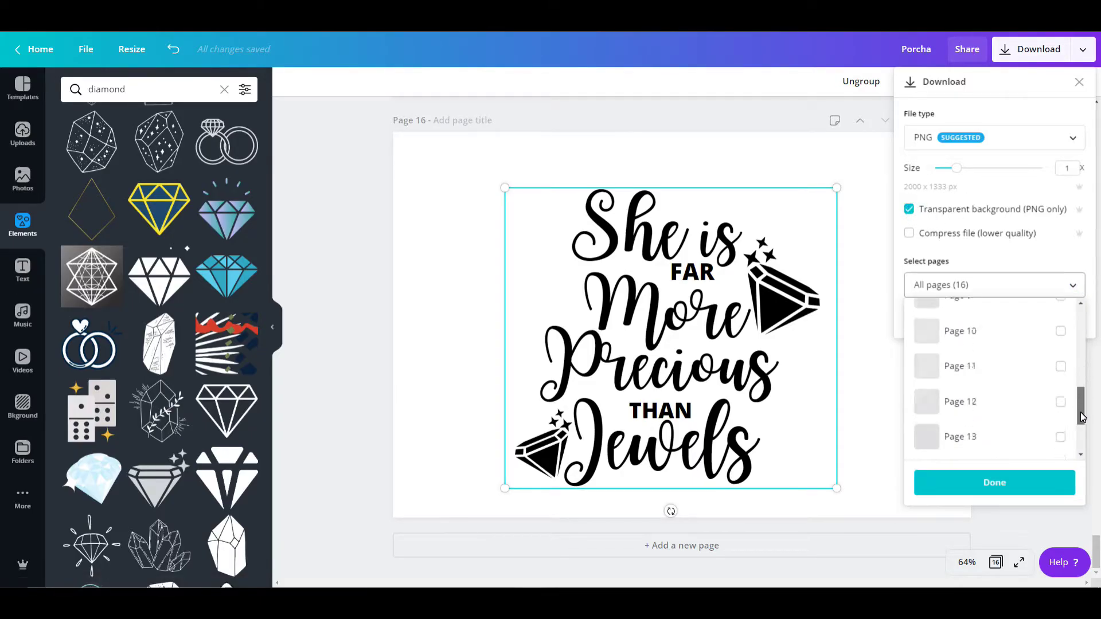
click(1060, 437)
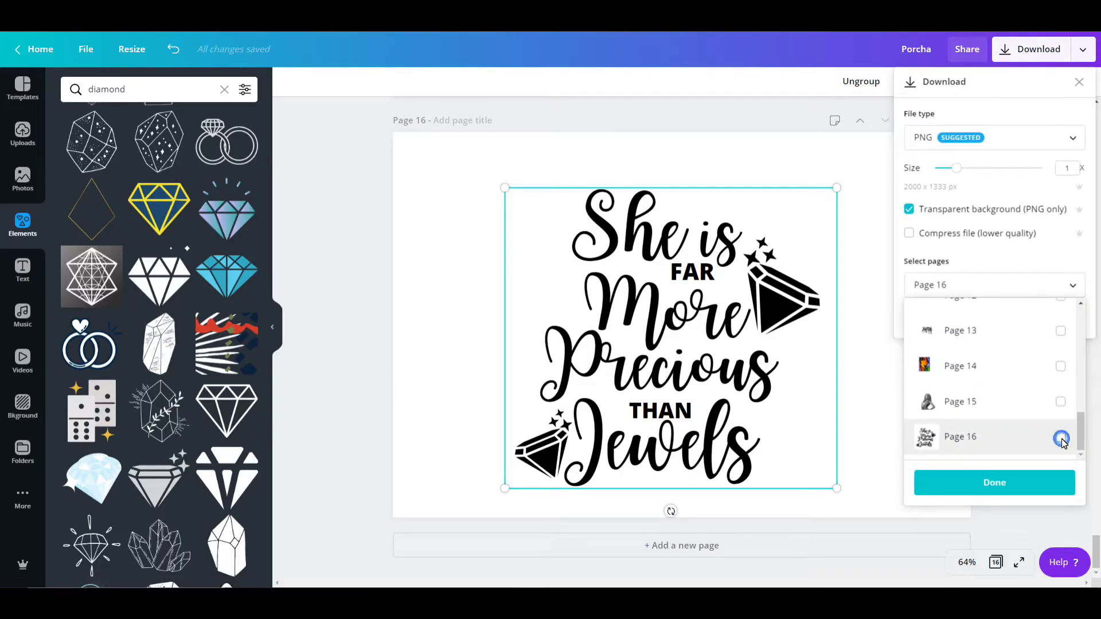
click(1016, 488)
click(955, 315)
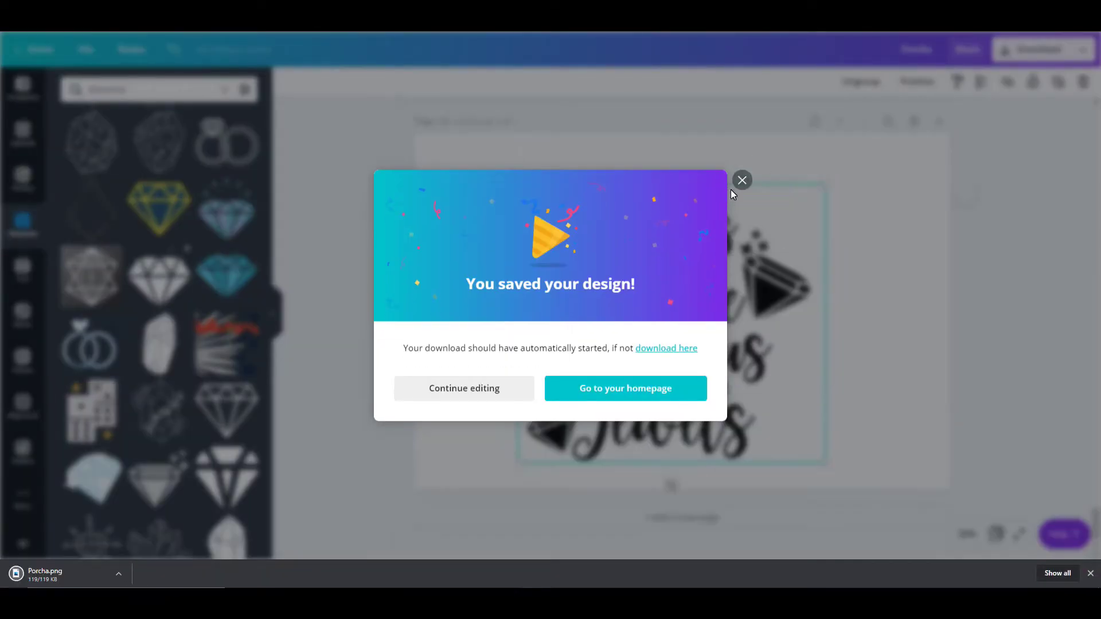
click(742, 180)
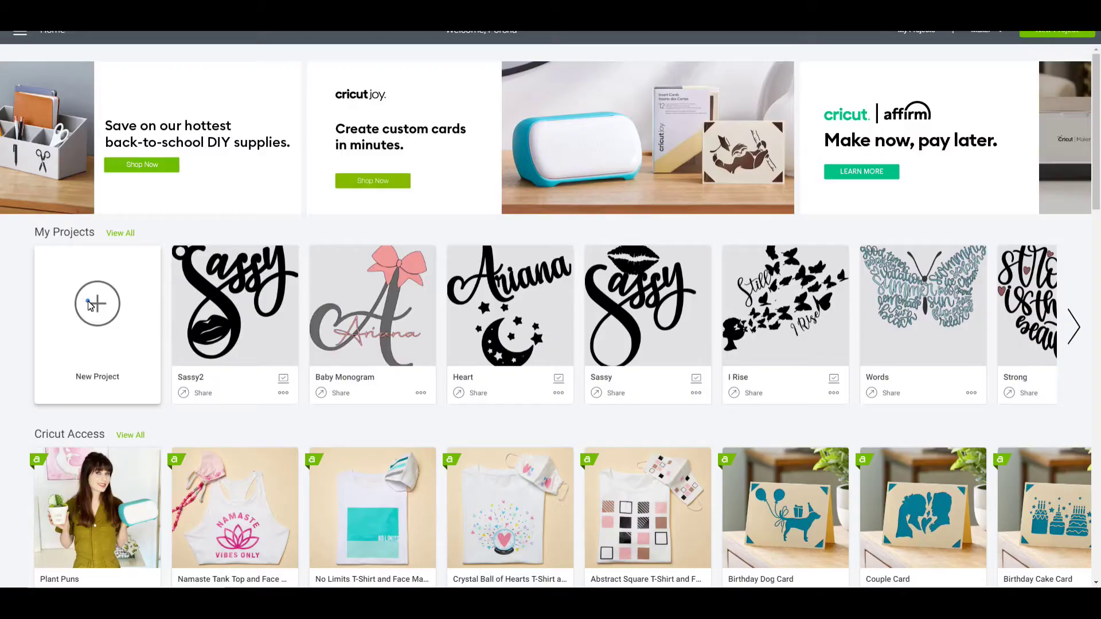
Step: Start a new Cricut project and upload the downloaded quote PNG as a Complex image
click(89, 305)
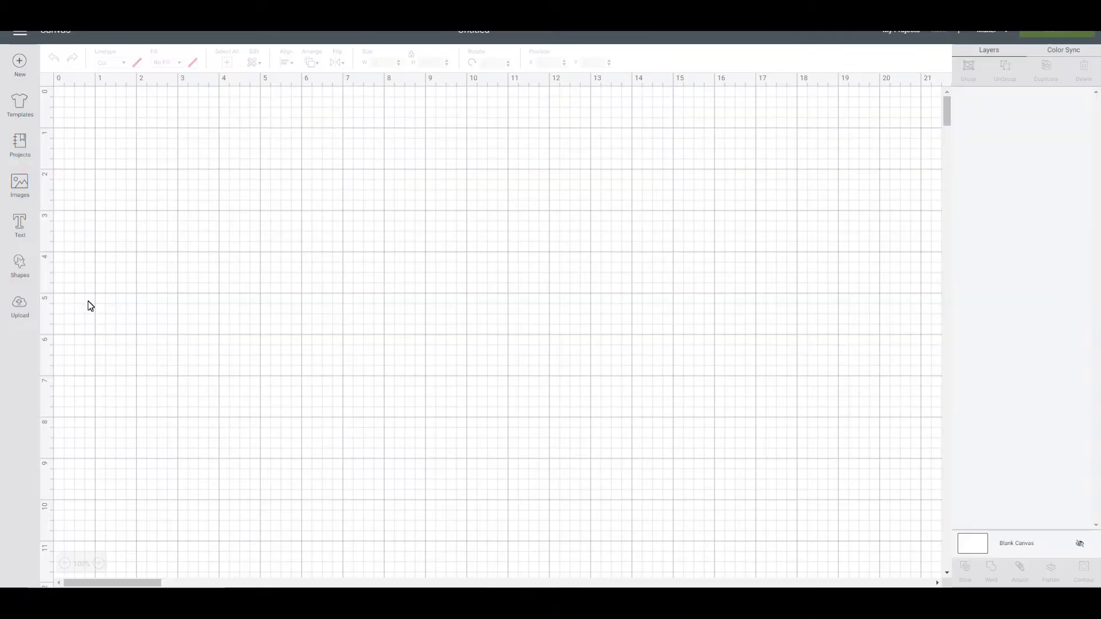
click(19, 305)
click(293, 276)
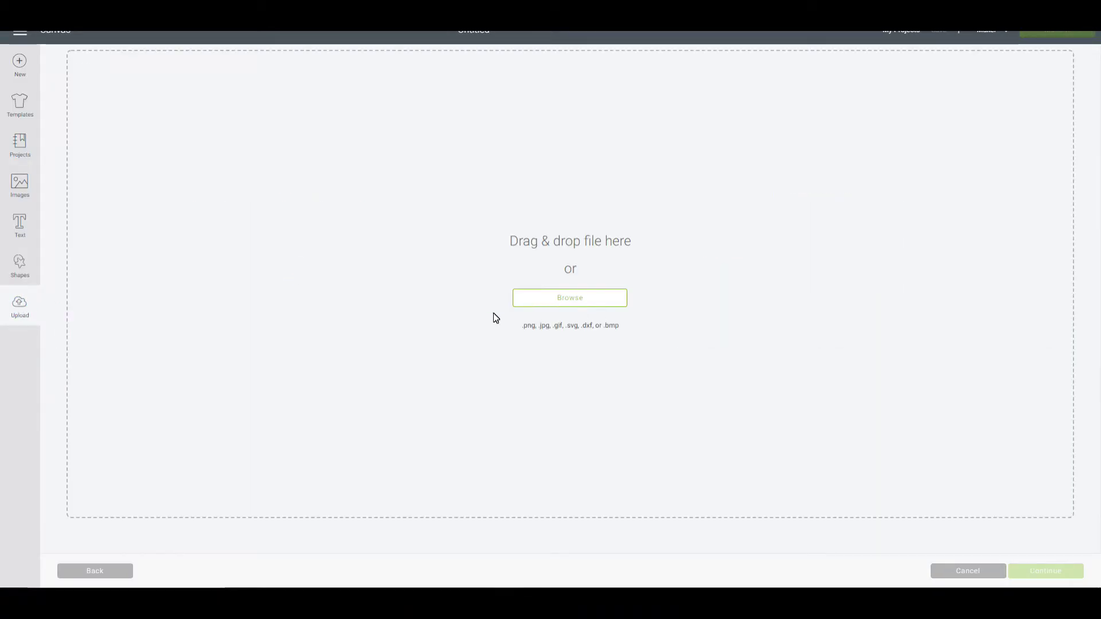
click(580, 299)
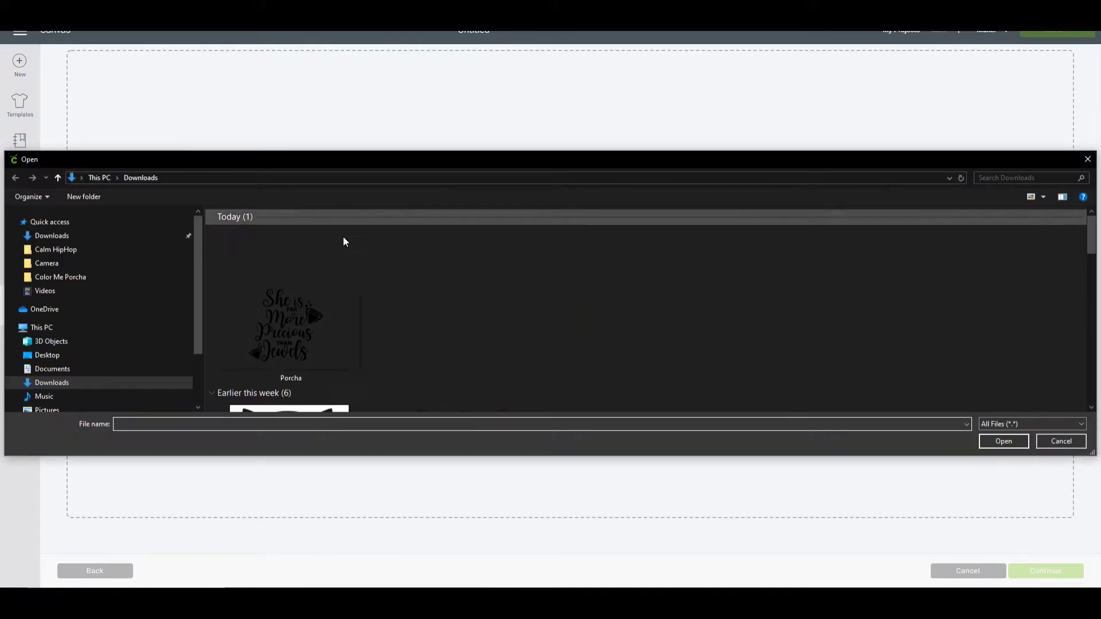
click(291, 308)
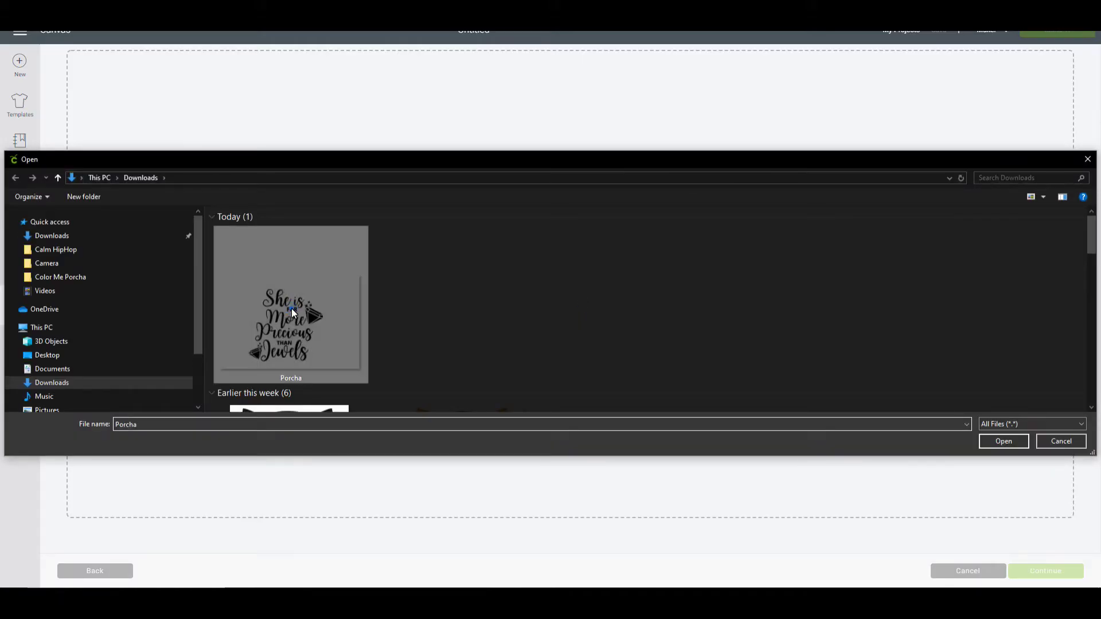
click(1002, 442)
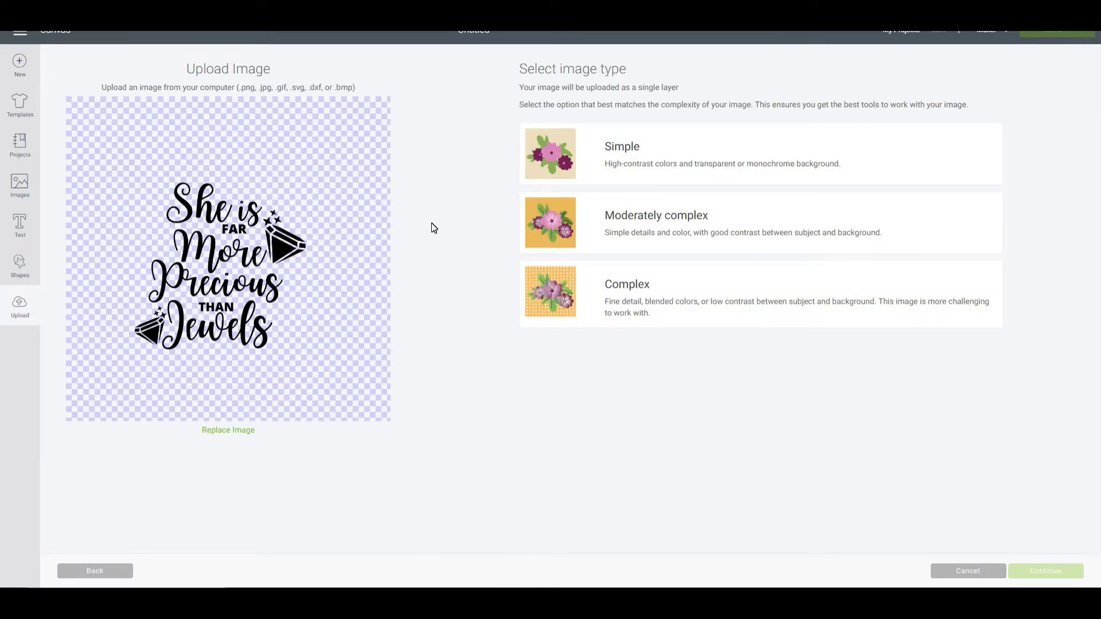
click(655, 304)
Step: Continue past the erase step and save the upload as a Cut image
click(1046, 571)
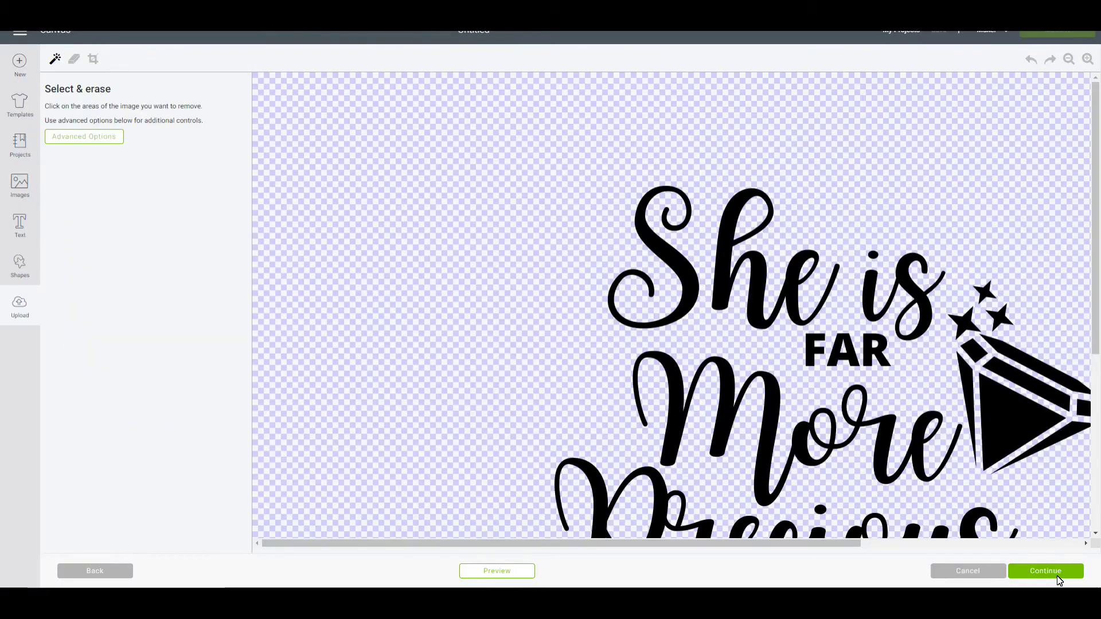
click(1051, 571)
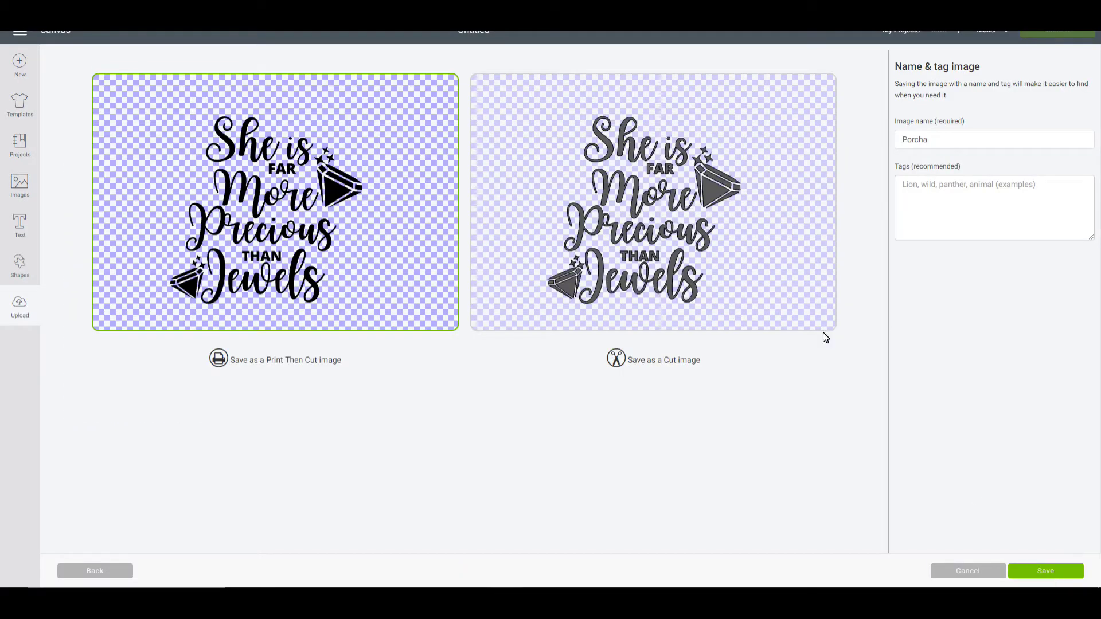
click(766, 276)
click(1038, 572)
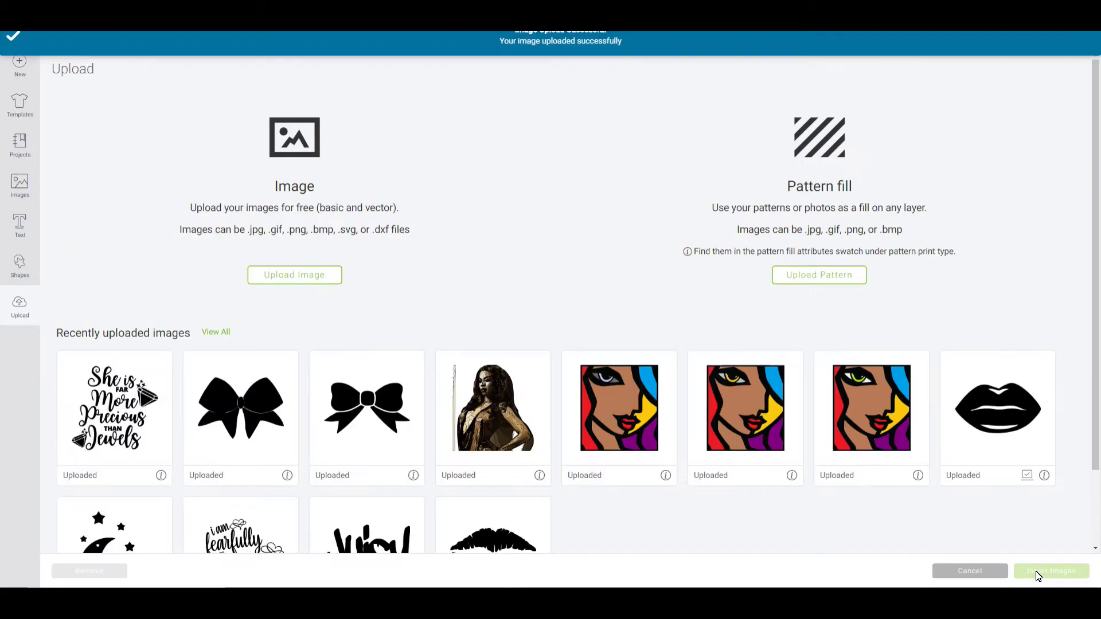
Step: Insert the new cut image onto the canvas, zoom out to 50% and shrink it
click(129, 389)
click(1027, 575)
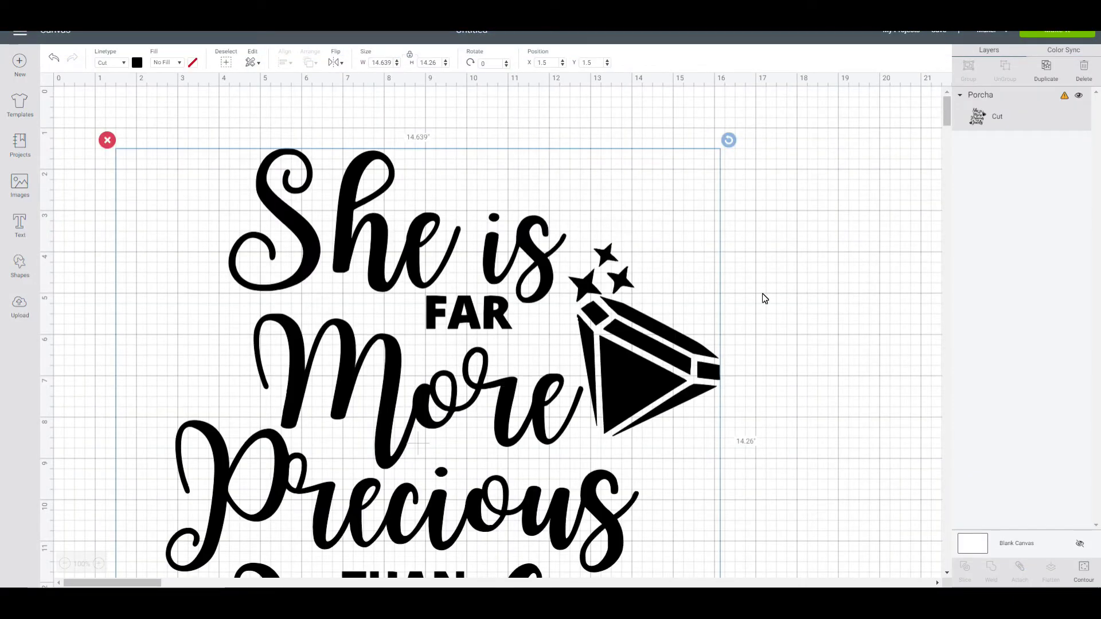
click(63, 564)
click(63, 565)
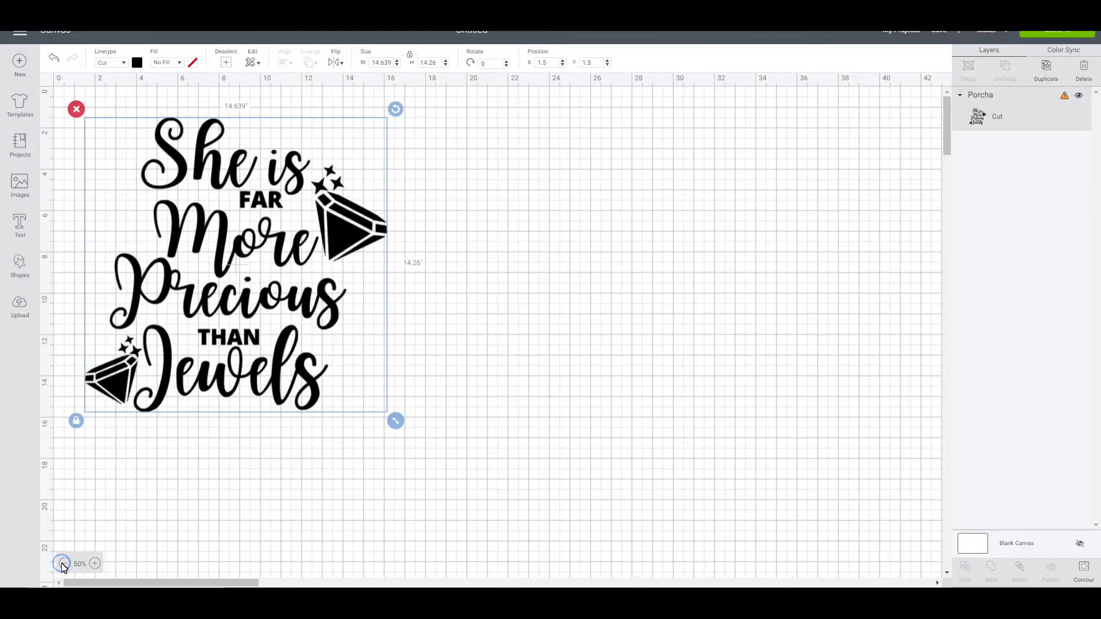
drag(398, 424, 357, 383)
click(707, 314)
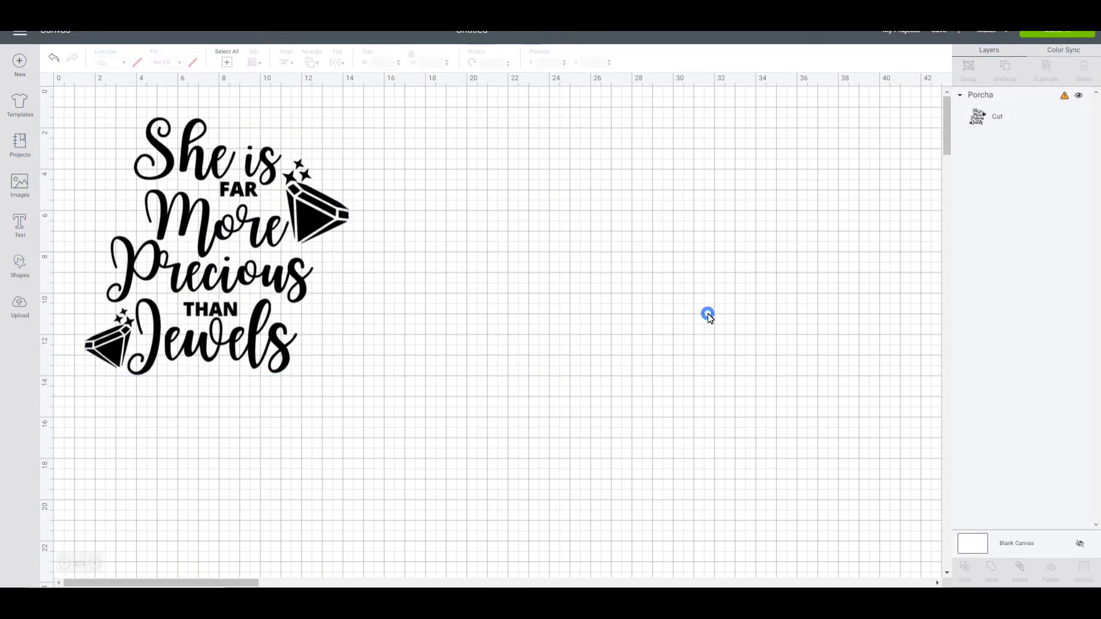